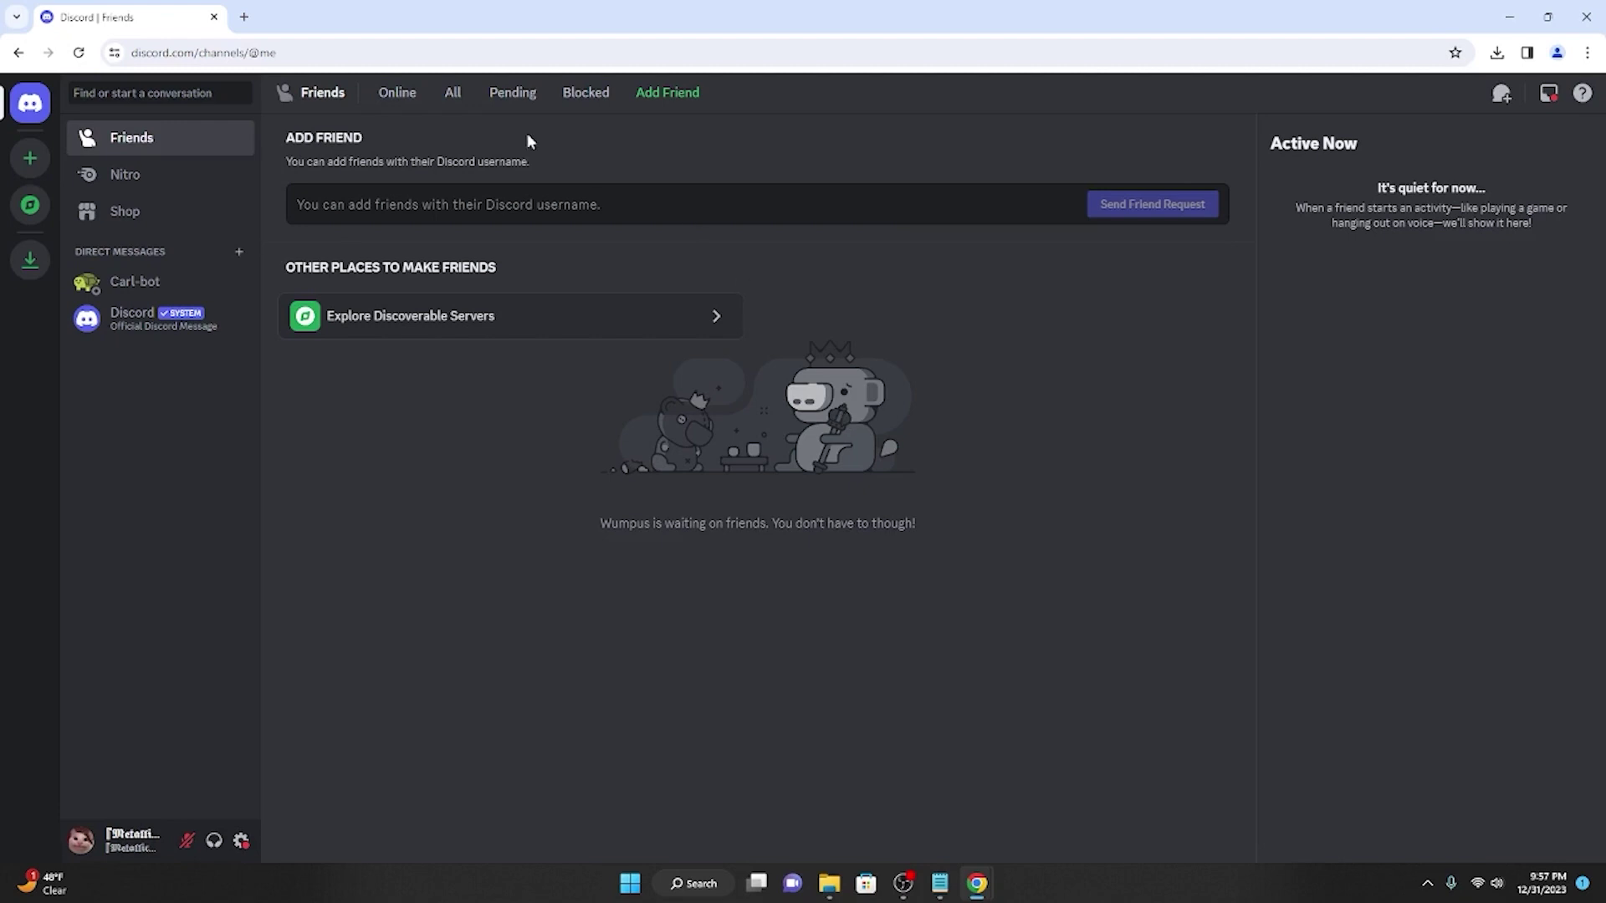
Open the Node.js website (nodejs.org/en) in a new Chrome tab
{"action": "left_click", "coordinate": [244, 17]}
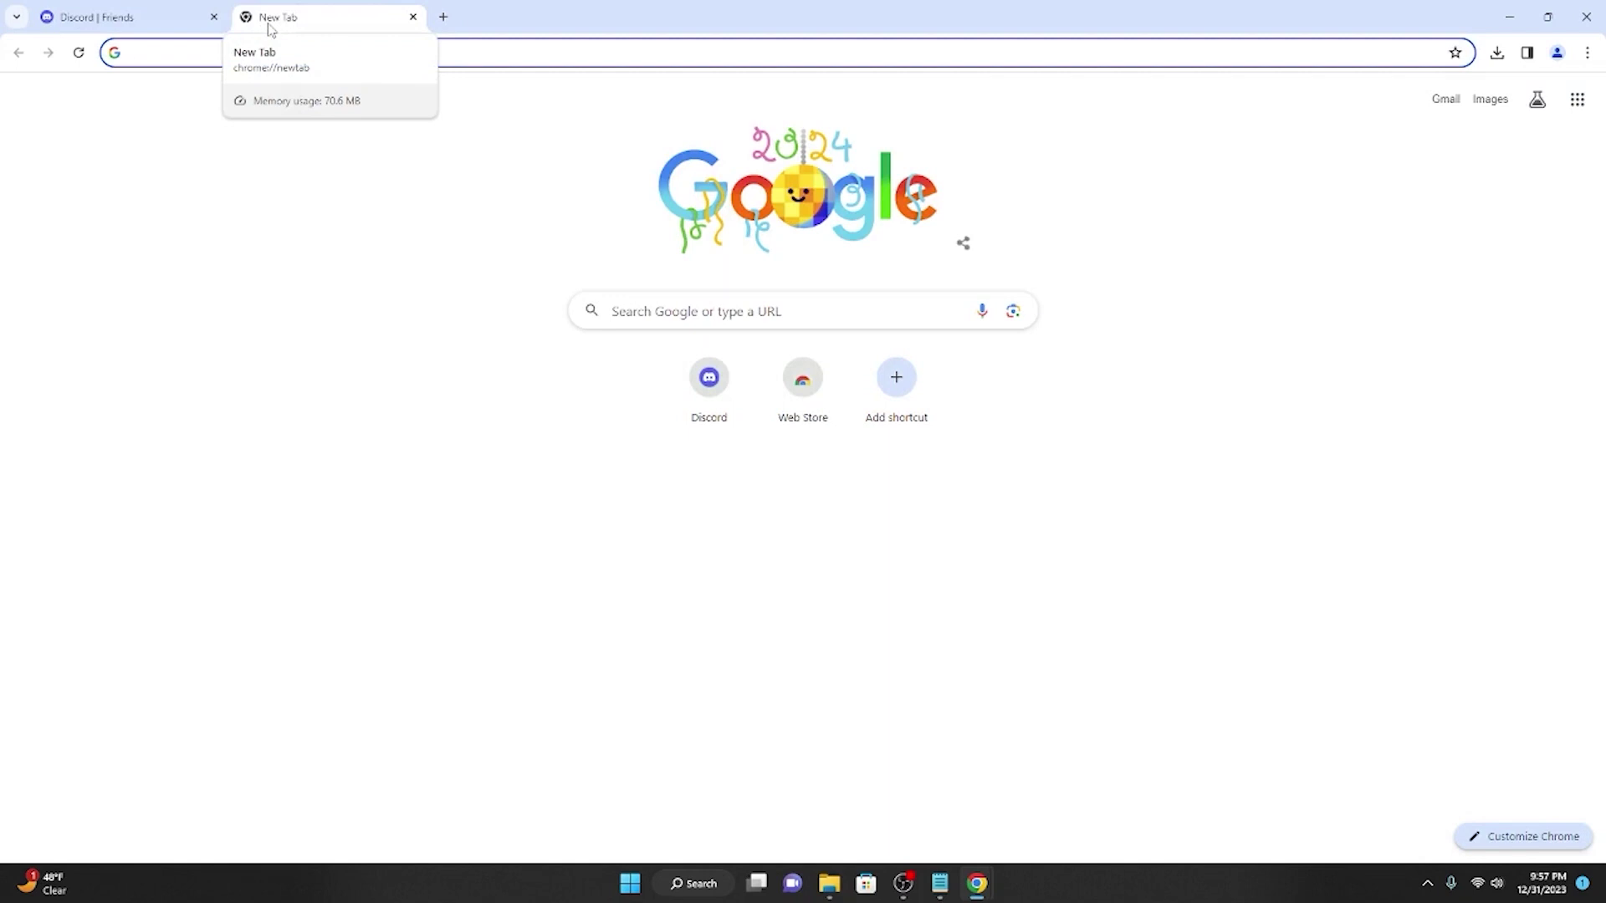
{"action": "type", "text": "node.js"}
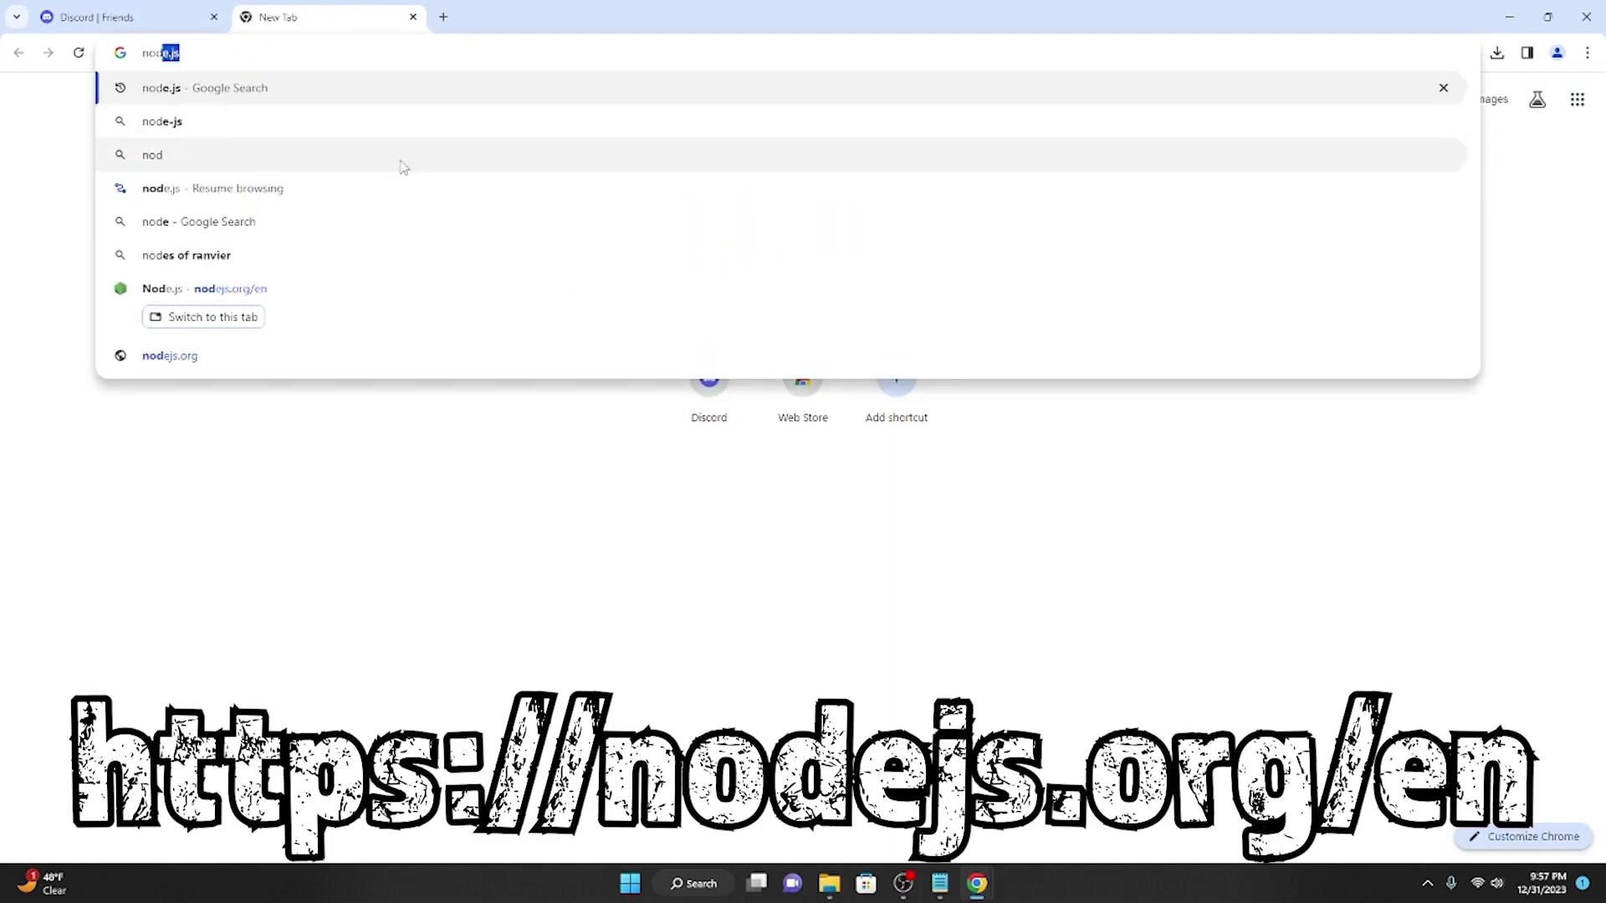
{"action": "left_click", "coordinate": [242, 290]}
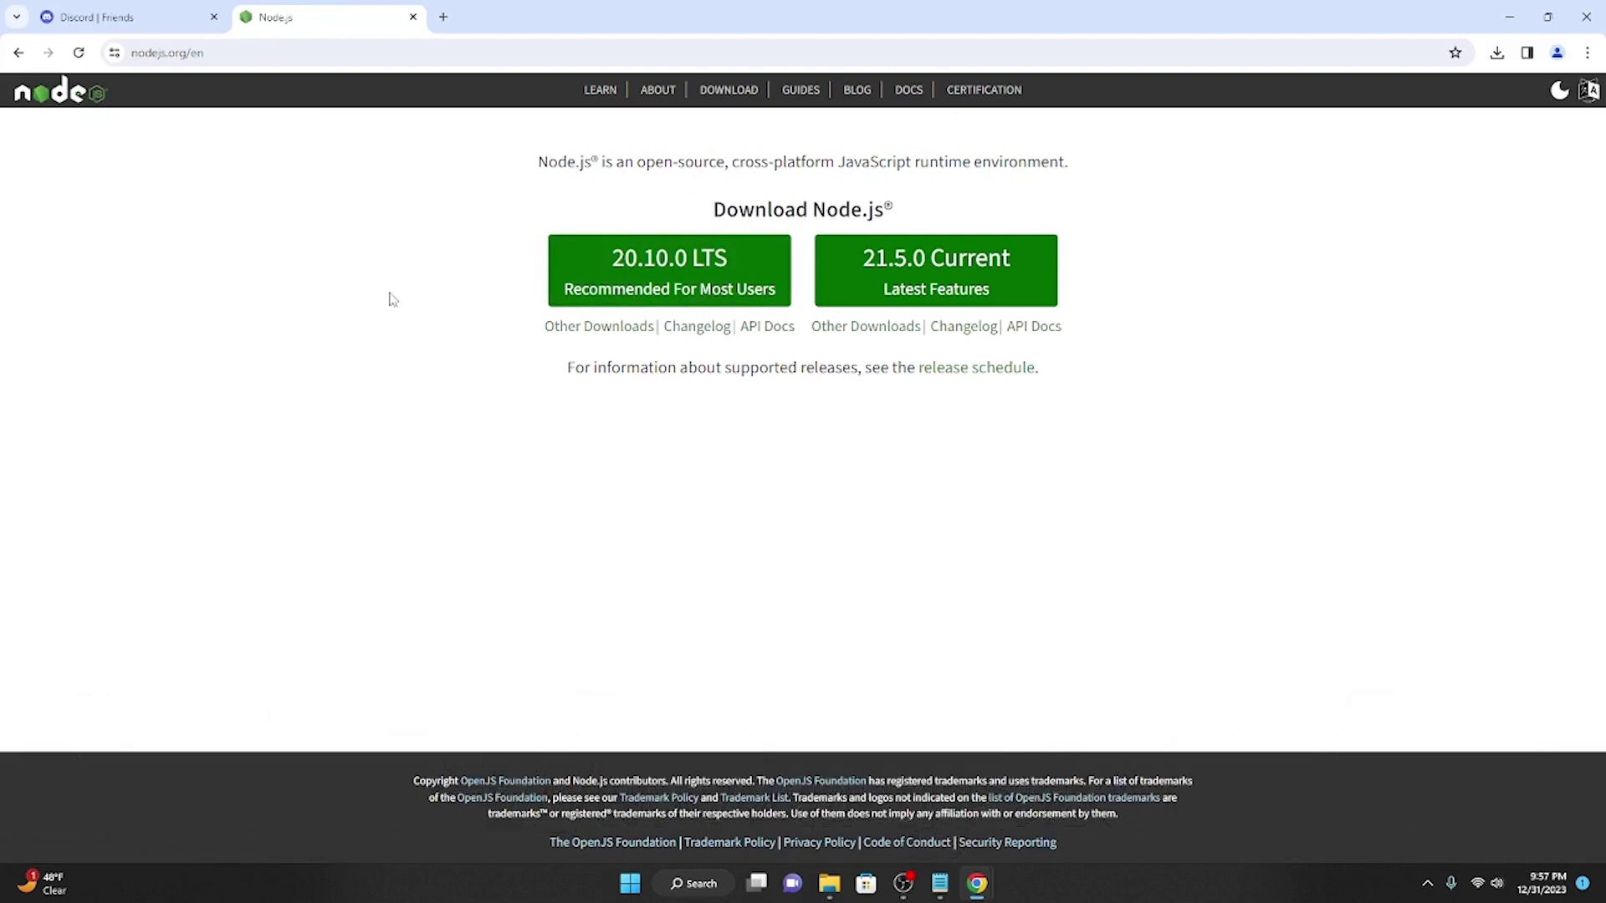
Open code.visualstudio.com in another tab, check its download options, then close the Node.js tab
{"action": "left_click", "coordinate": [444, 17]}
{"action": "type", "text": "cod"}
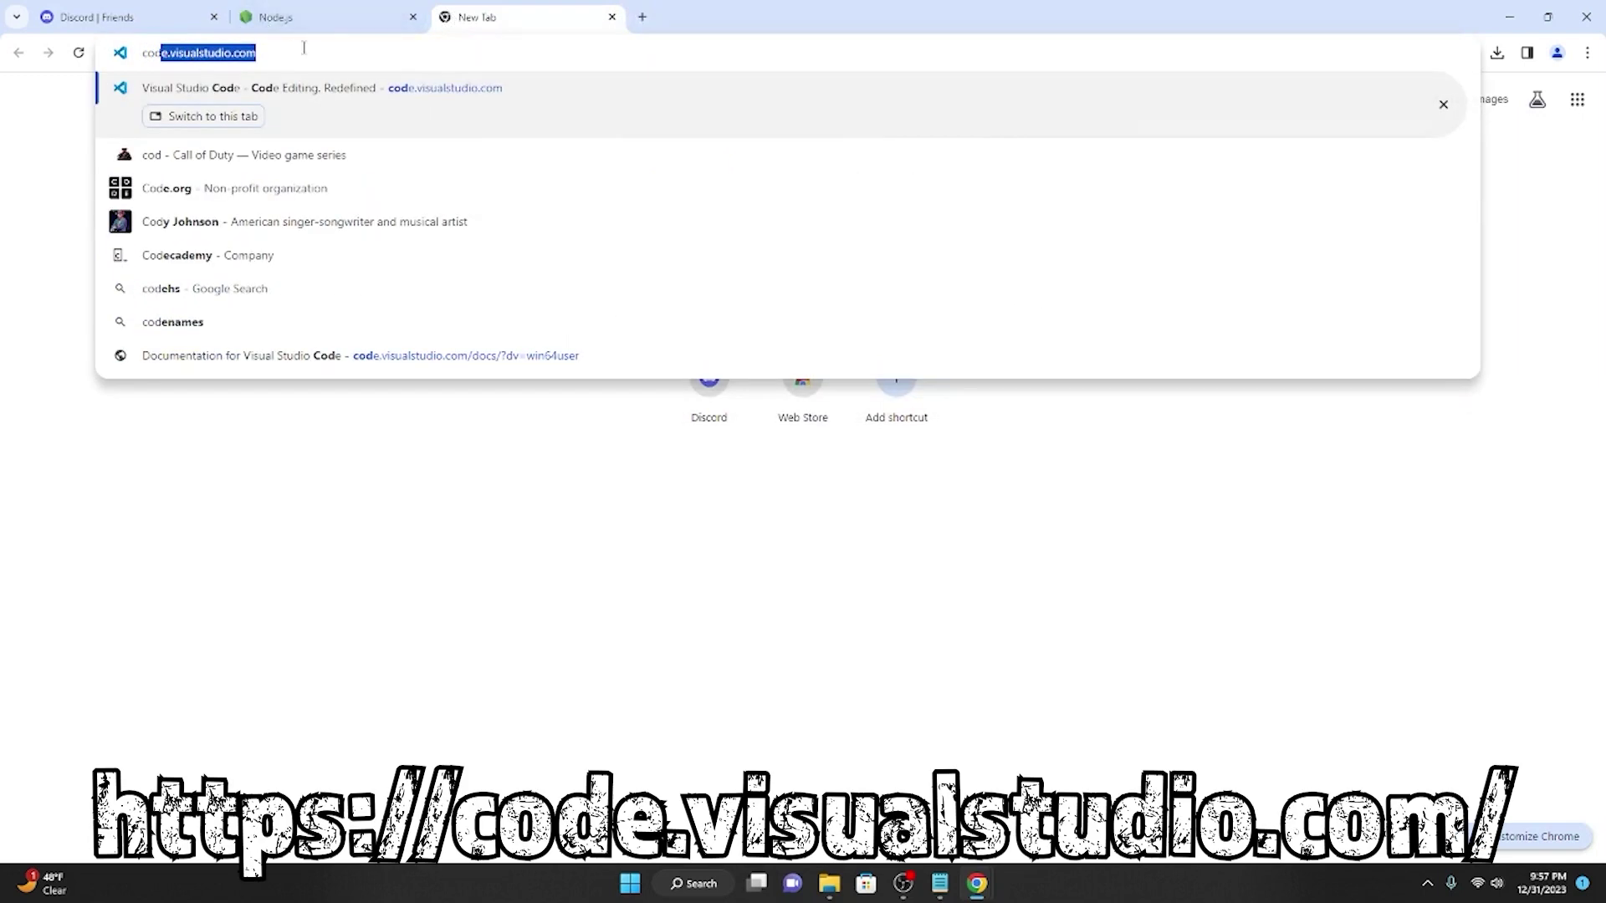
{"action": "key", "text": "Return"}
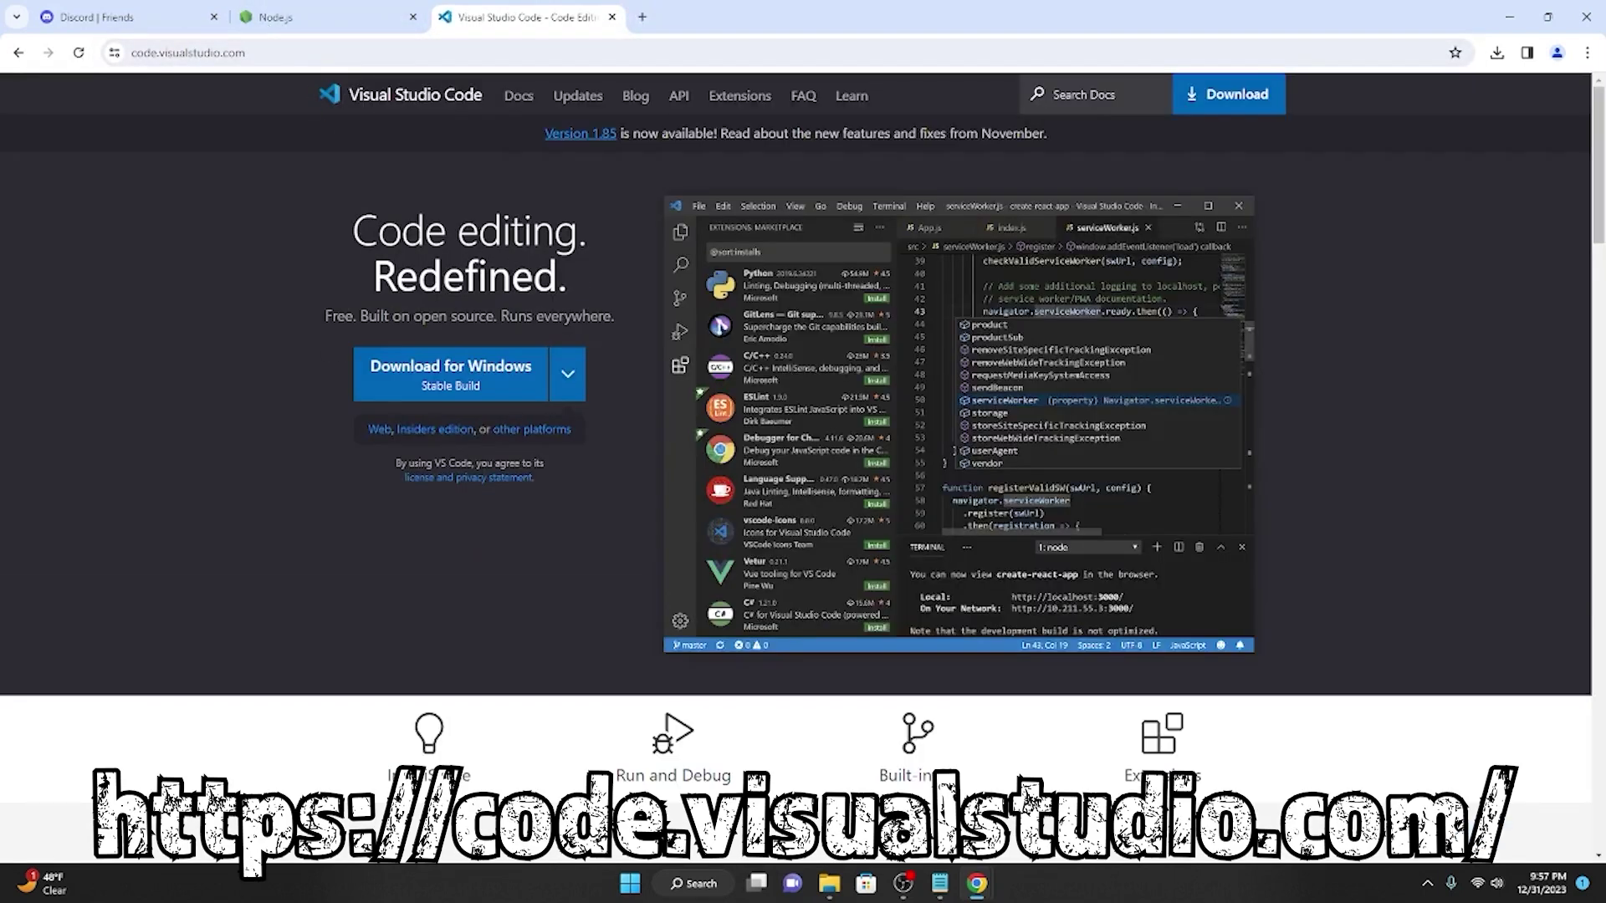
{"action": "left_click", "coordinate": [570, 380]}
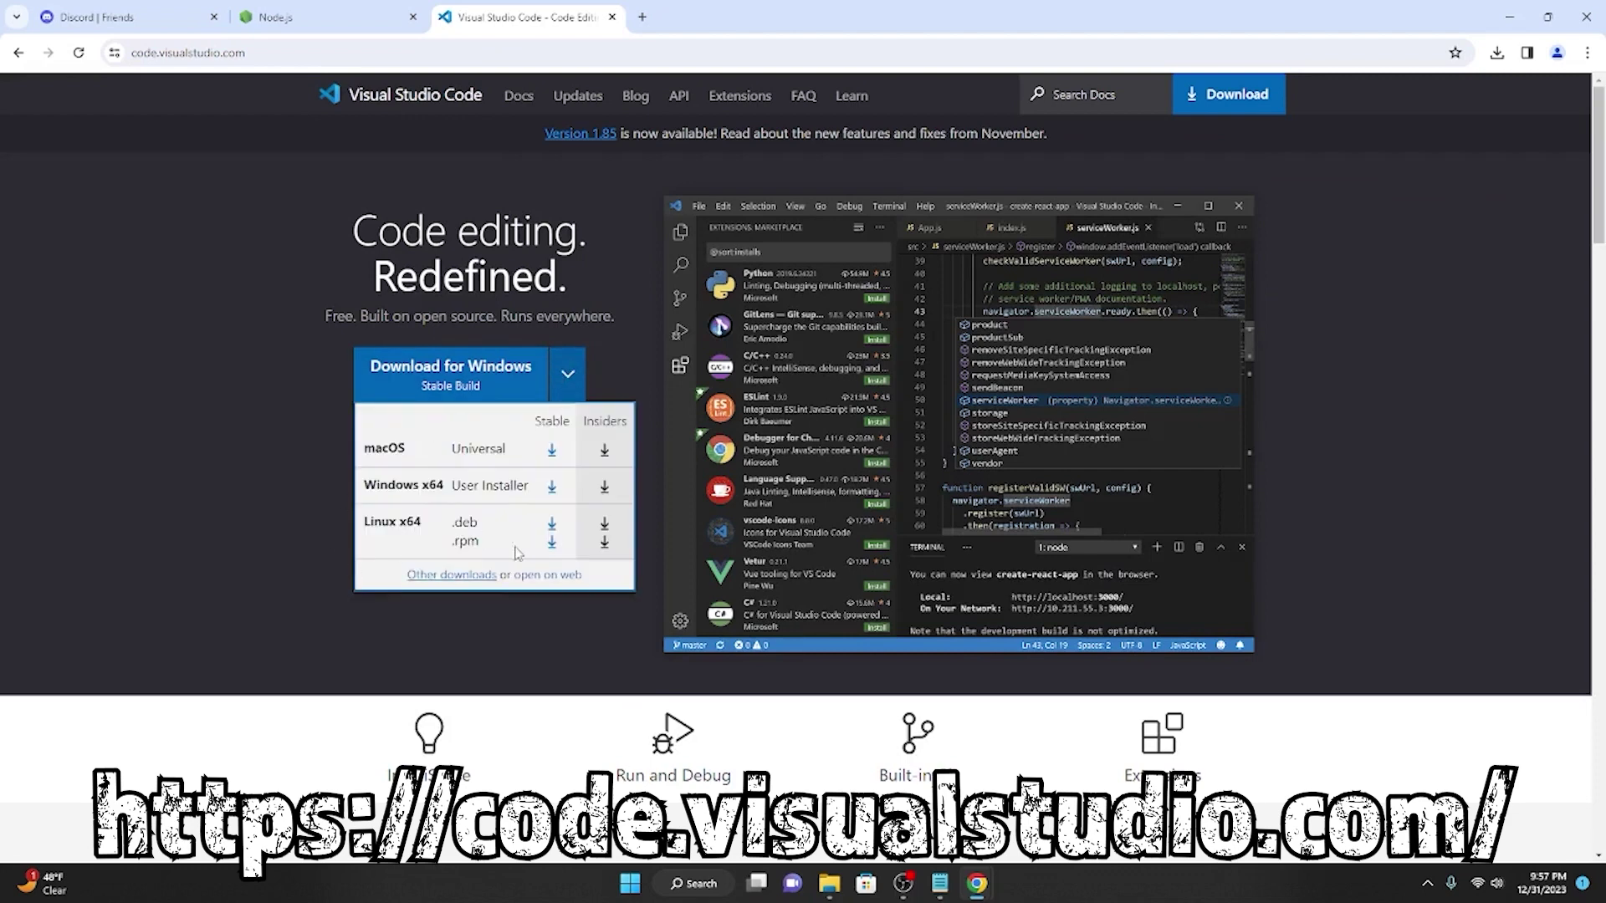
{"action": "left_click", "coordinate": [265, 364]}
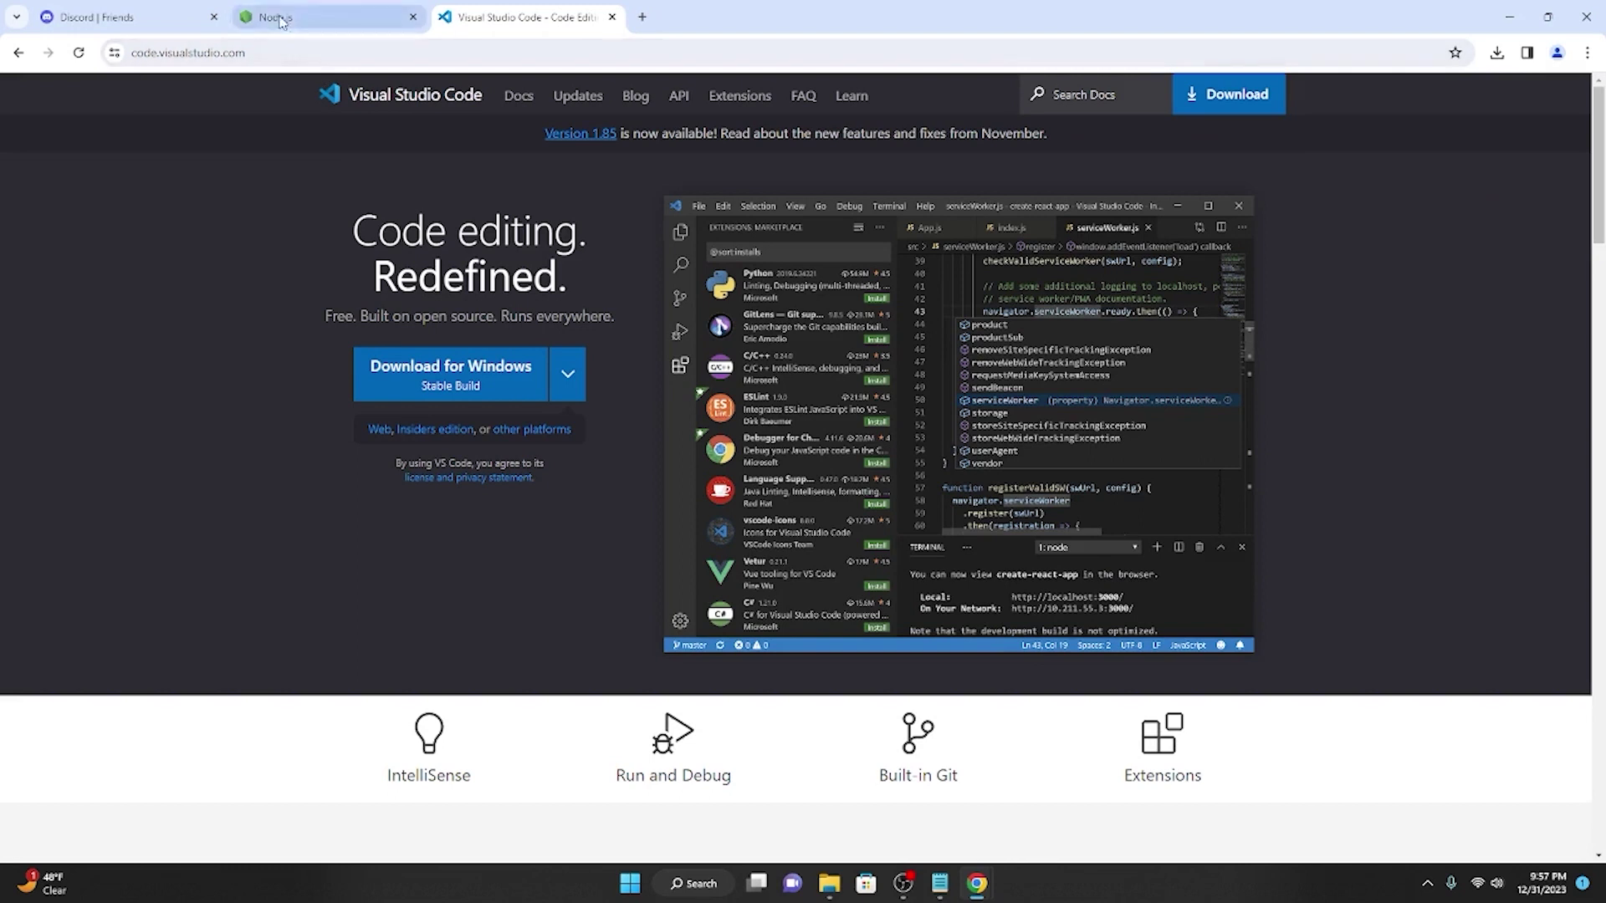
{"action": "left_click", "coordinate": [413, 17]}
Close the Visual Studio Code tab and start adding a new Discord server
{"action": "left_click", "coordinate": [412, 17]}
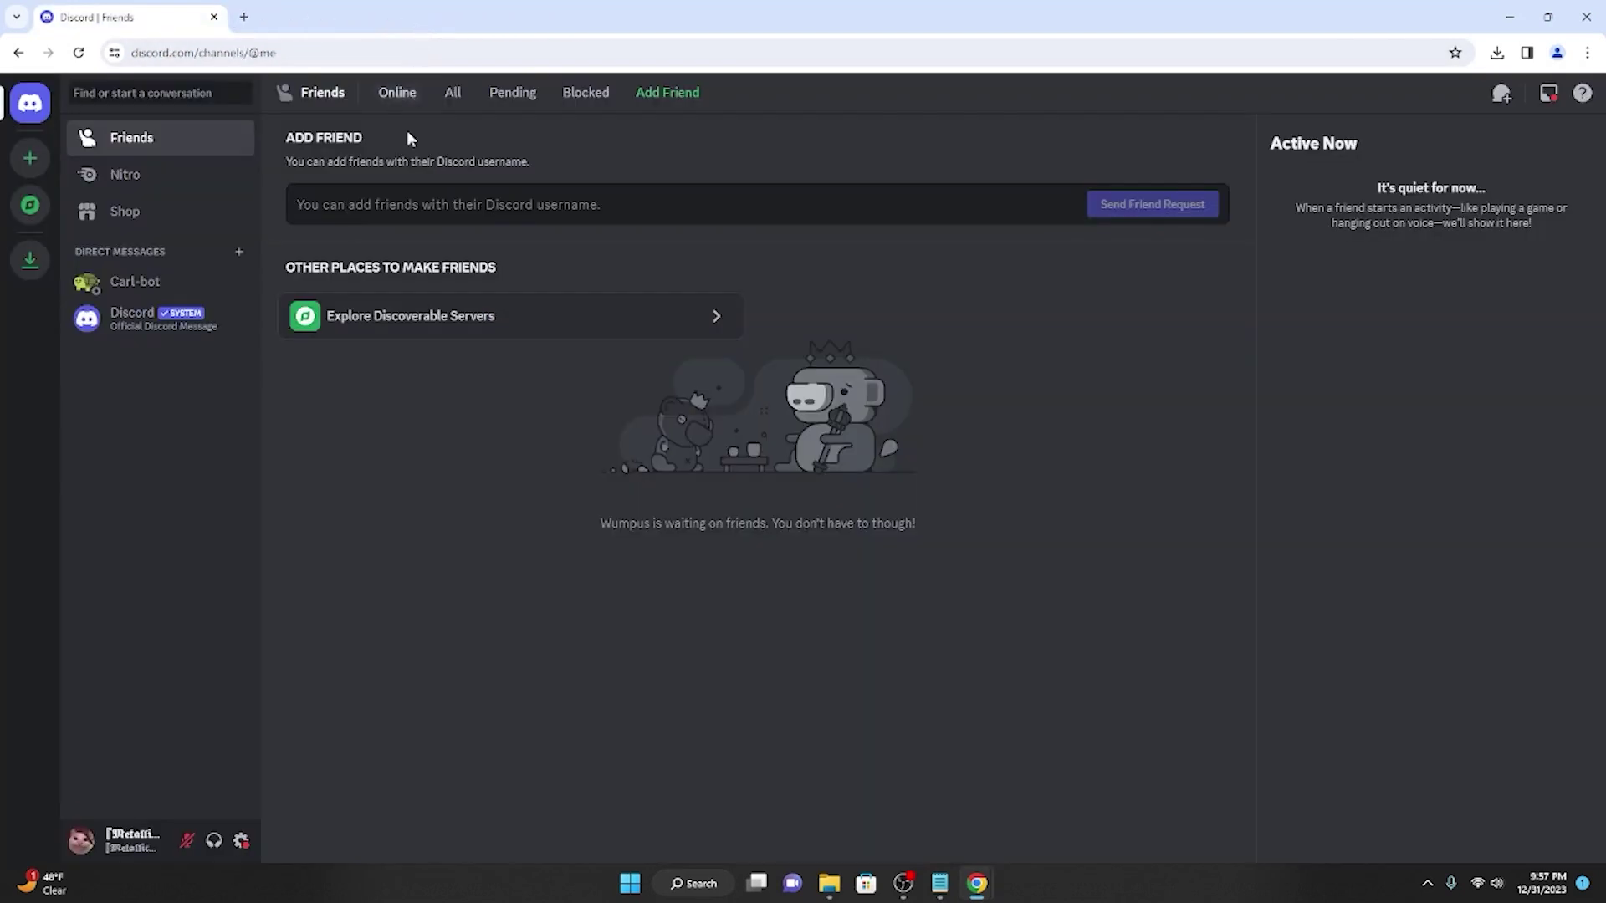
{"action": "left_click", "coordinate": [31, 159]}
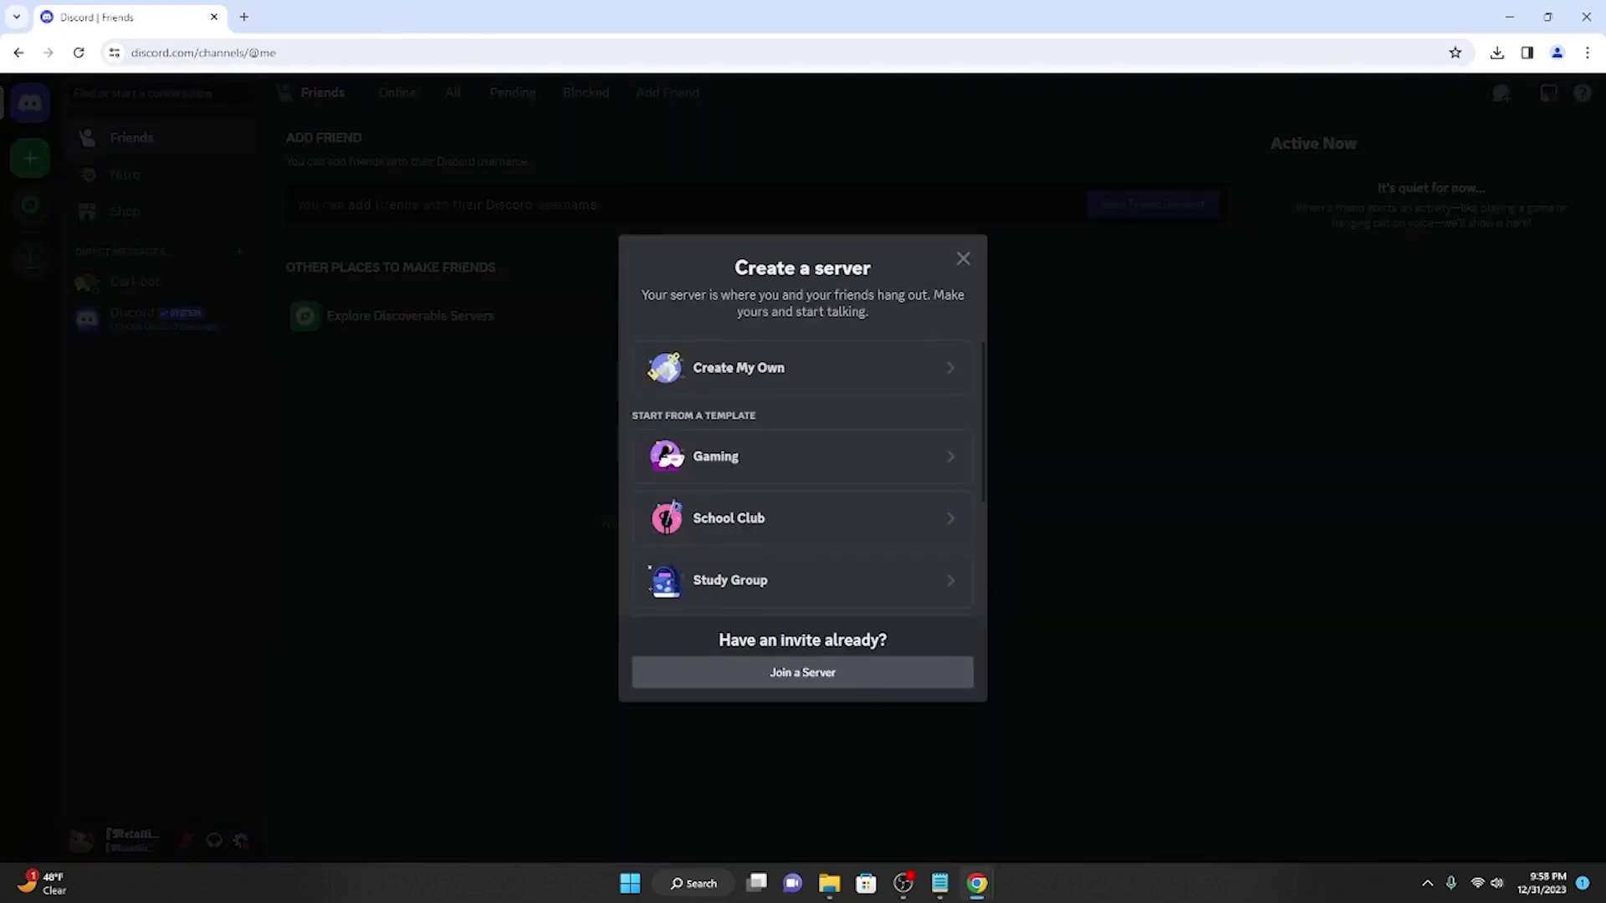
{"action": "left_click", "coordinate": [940, 883]}
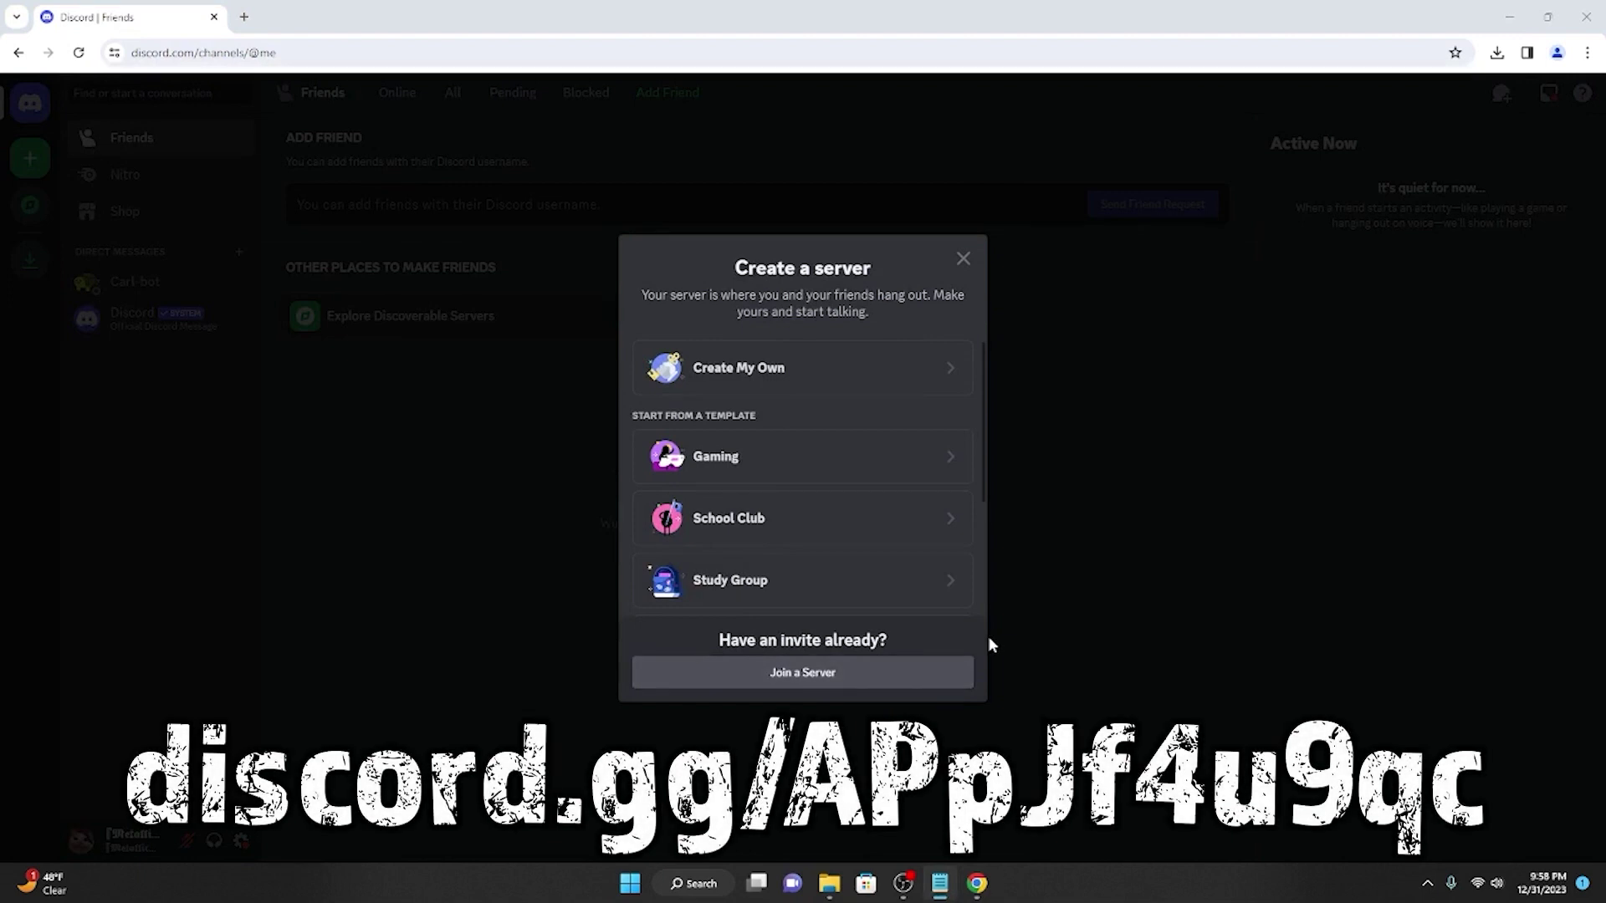
Join the selfbot server using the pasted invite link
{"action": "left_click", "coordinate": [914, 674]}
{"action": "type", "text": "https://discord.gg/APpJf4u9qc"}
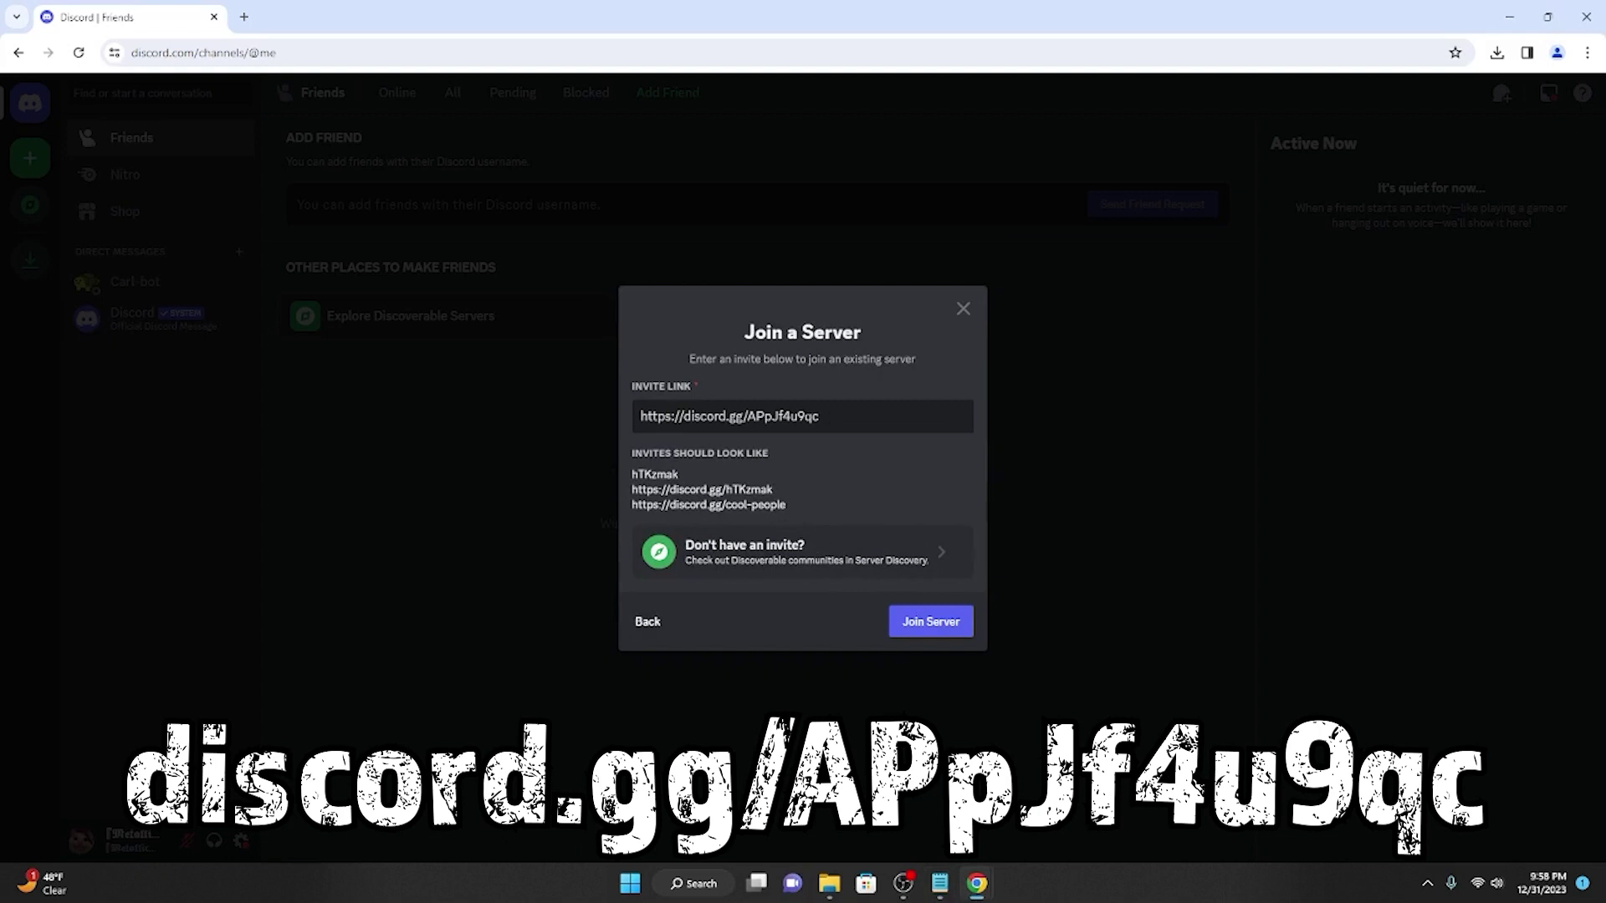
{"action": "left_click_drag", "start_coordinate": [819, 416], "coordinate": [747, 428]}
{"action": "left_click", "coordinate": [930, 621]}
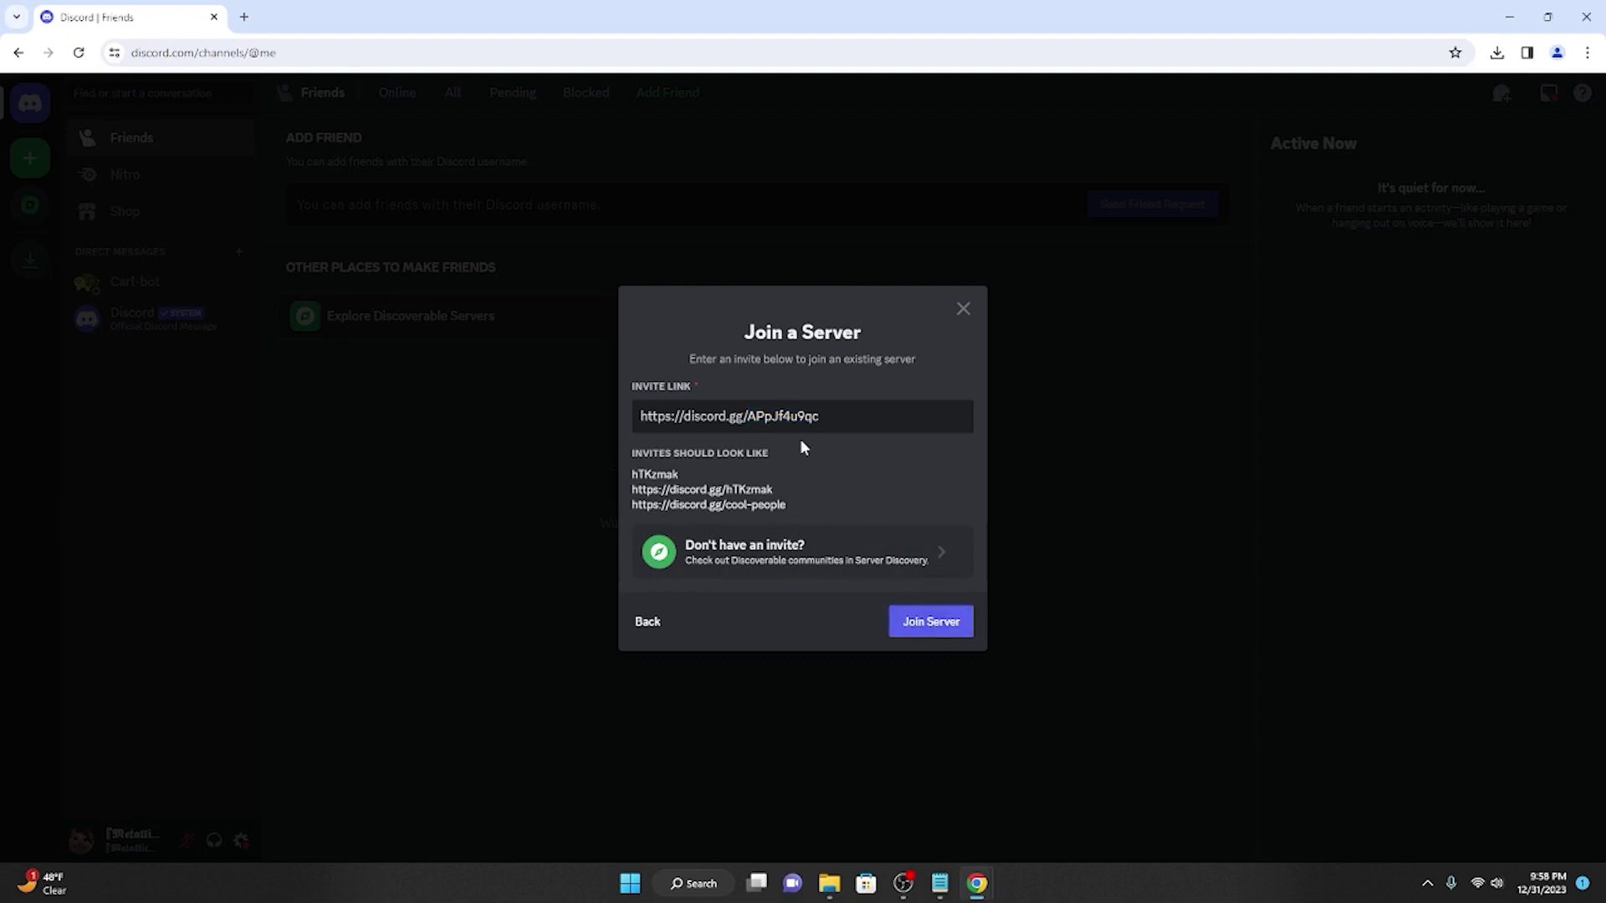
{"action": "left_click", "coordinate": [935, 624]}
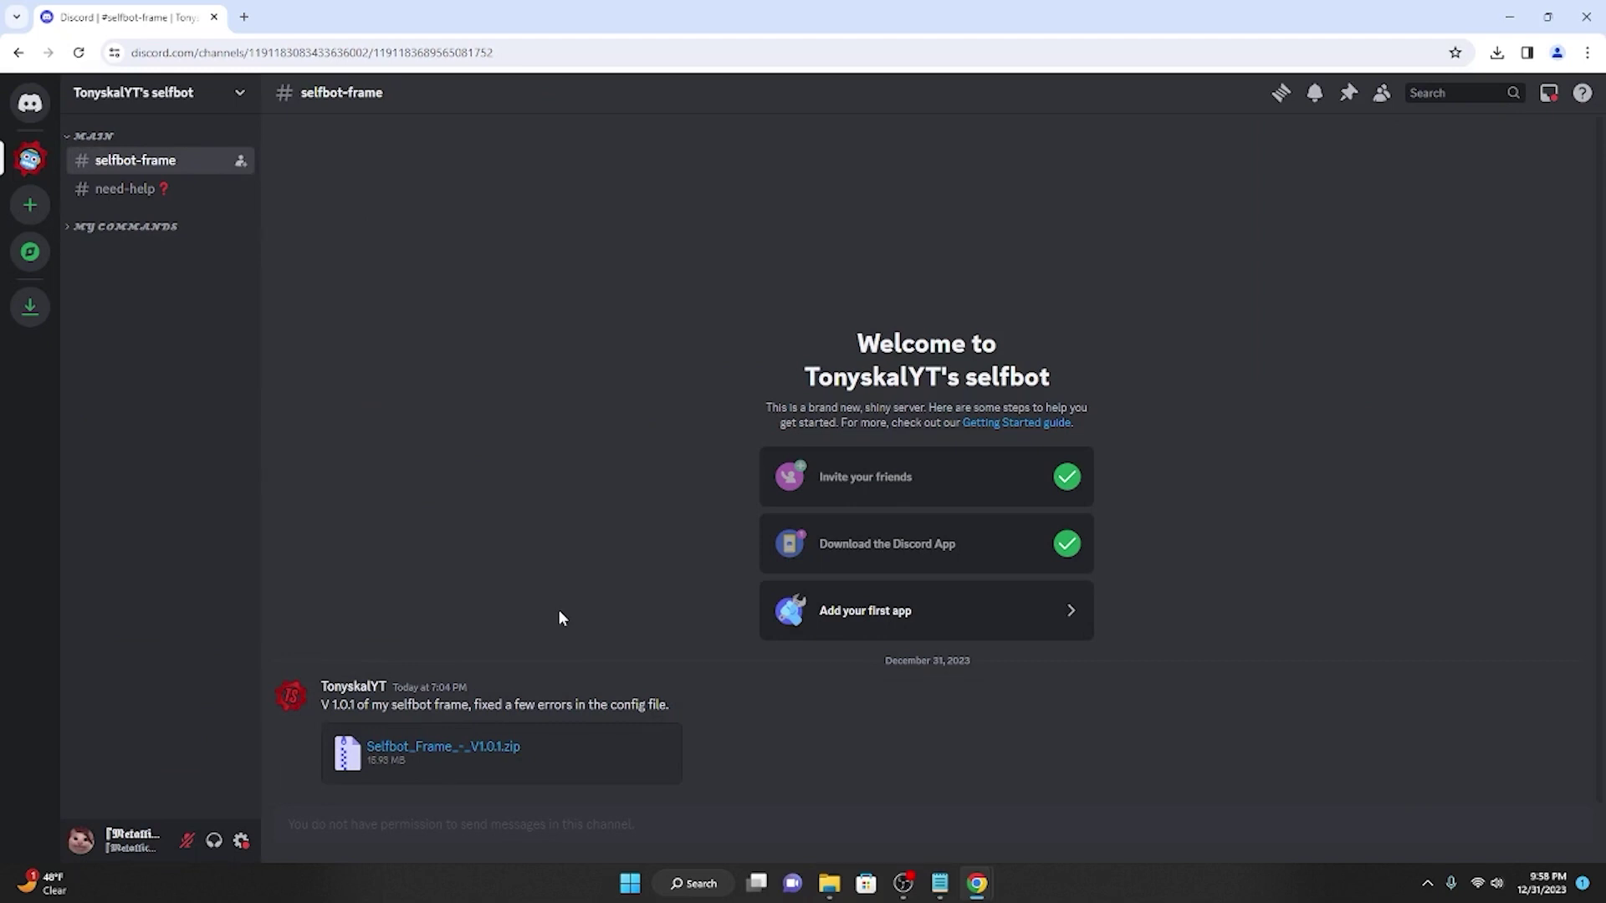
Download Selfbot_Frame_-_V1.0.1.zip from the selfbot-frame channel, confirming the flagged-file warning
{"action": "left_click", "coordinate": [158, 226]}
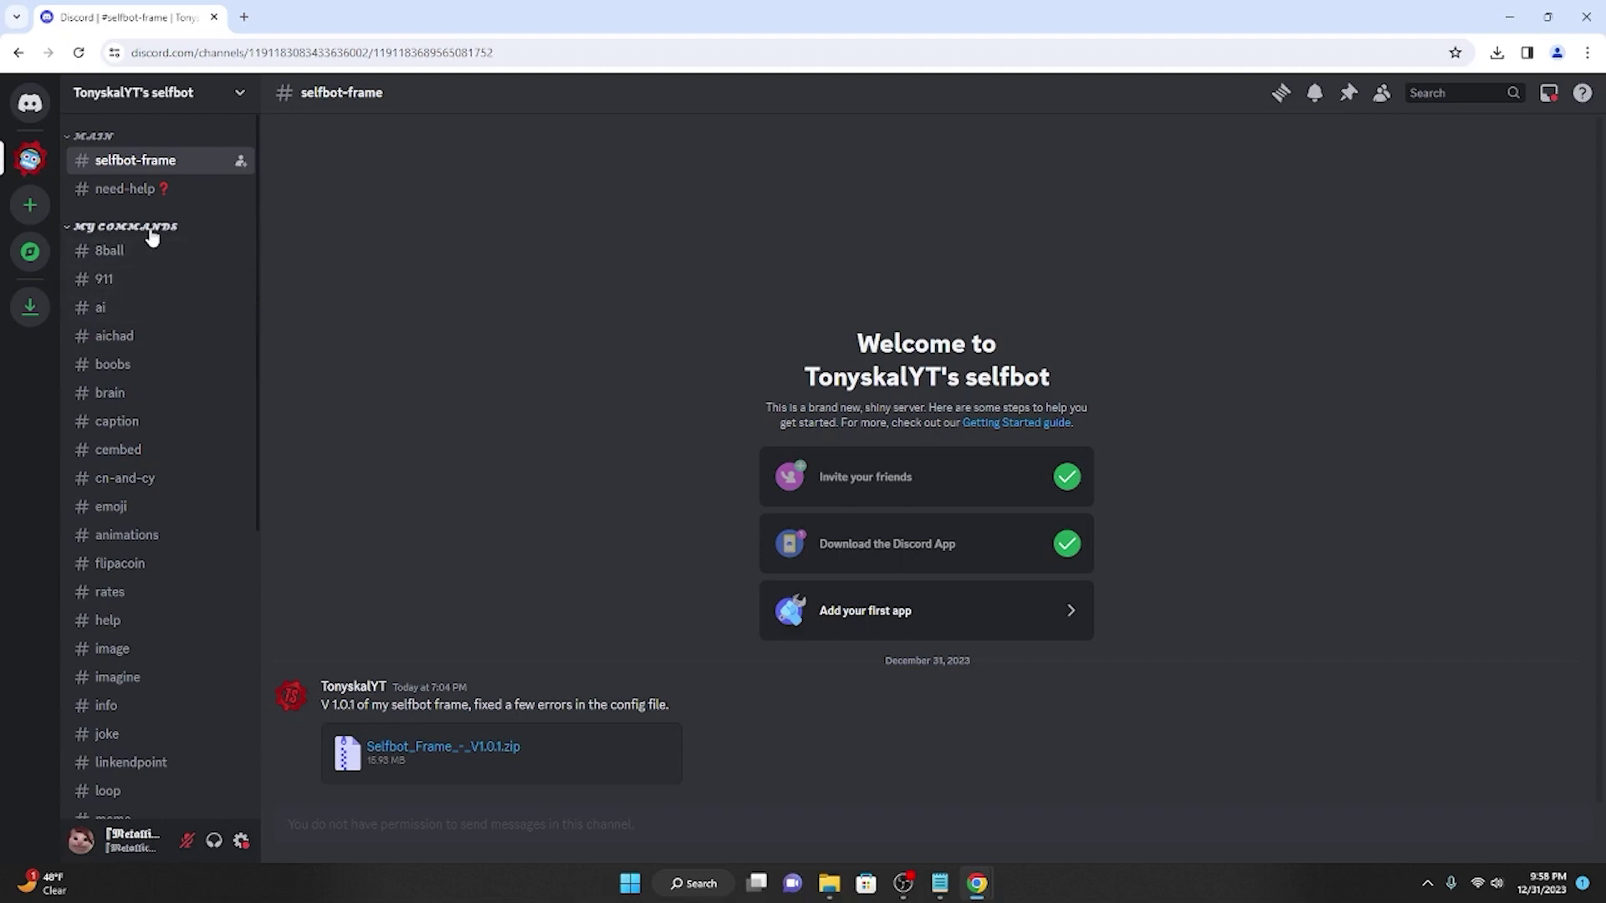
{"action": "left_click", "coordinate": [150, 234]}
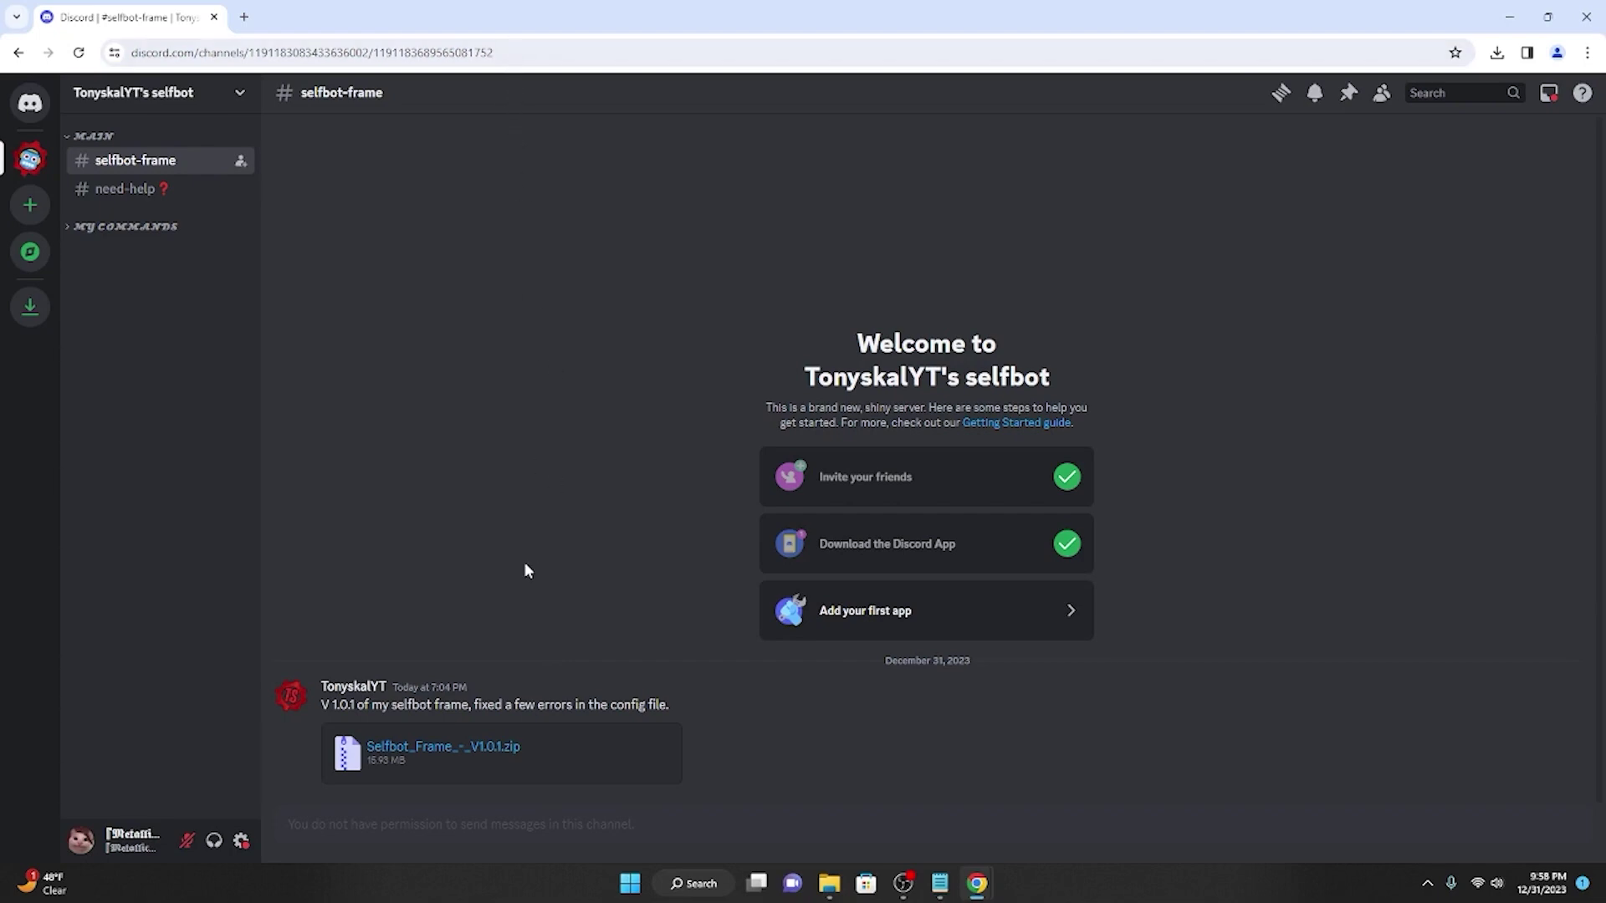
{"action": "left_click", "coordinate": [452, 748]}
{"action": "left_click", "coordinate": [788, 536]}
Extract Selfbot_Frame_-_V1.0.1.zip in Downloads into the proposed Selfbot_Frame_-_V1.0.1 folder
{"action": "mouse_move", "coordinate": [849, 872]}
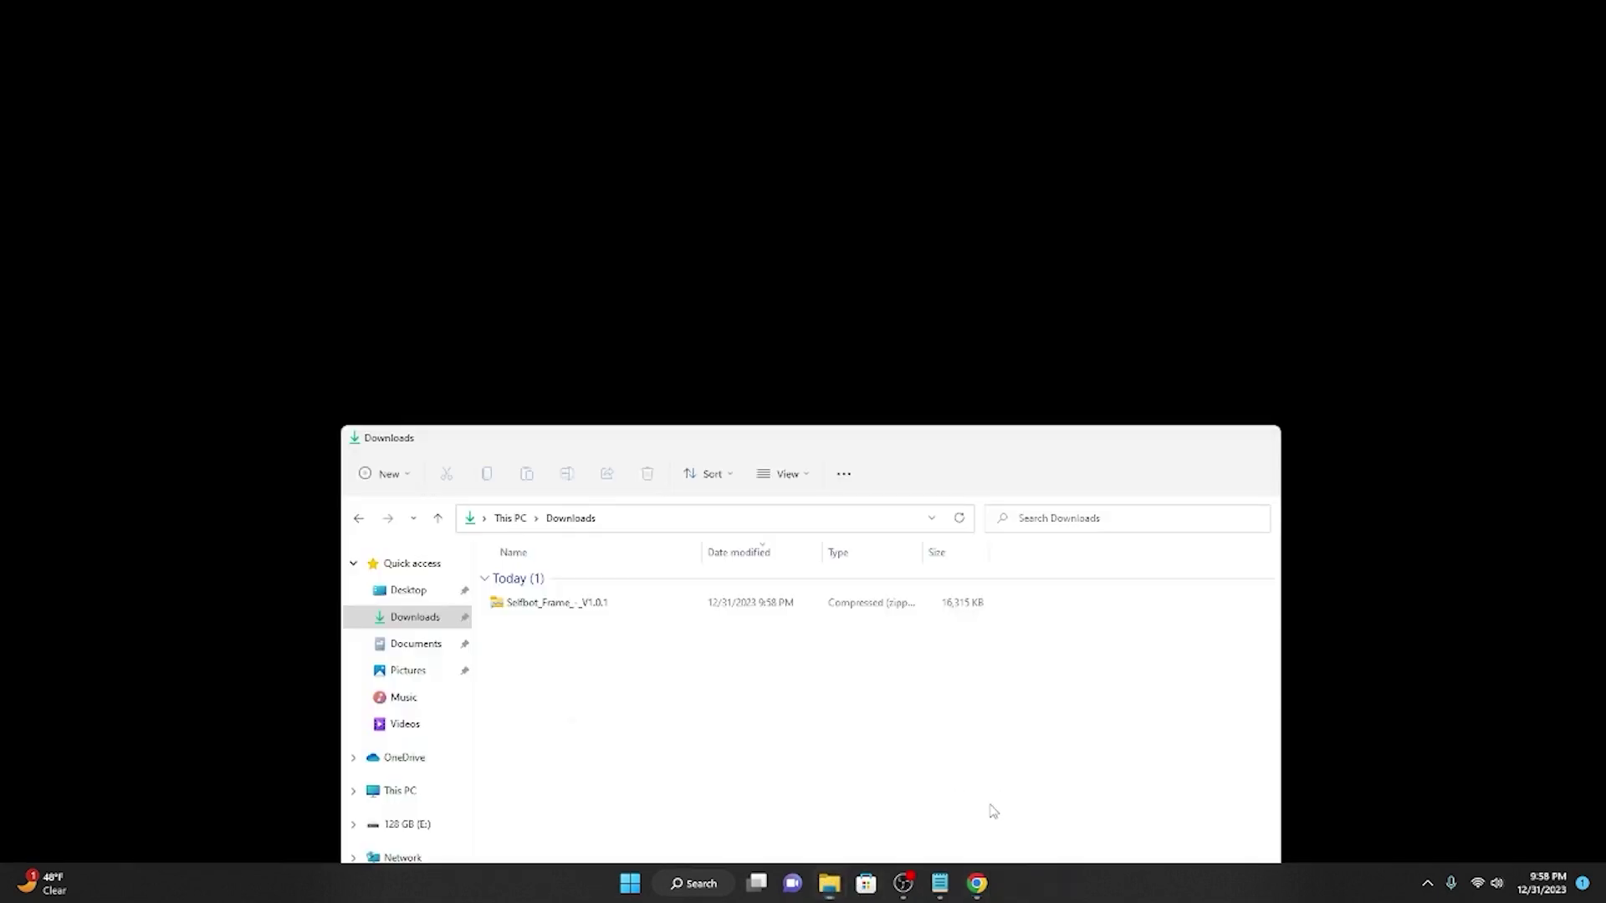
{"action": "left_click", "coordinate": [993, 809]}
{"action": "left_click_drag", "start_coordinate": [586, 445], "coordinate": [559, 104]}
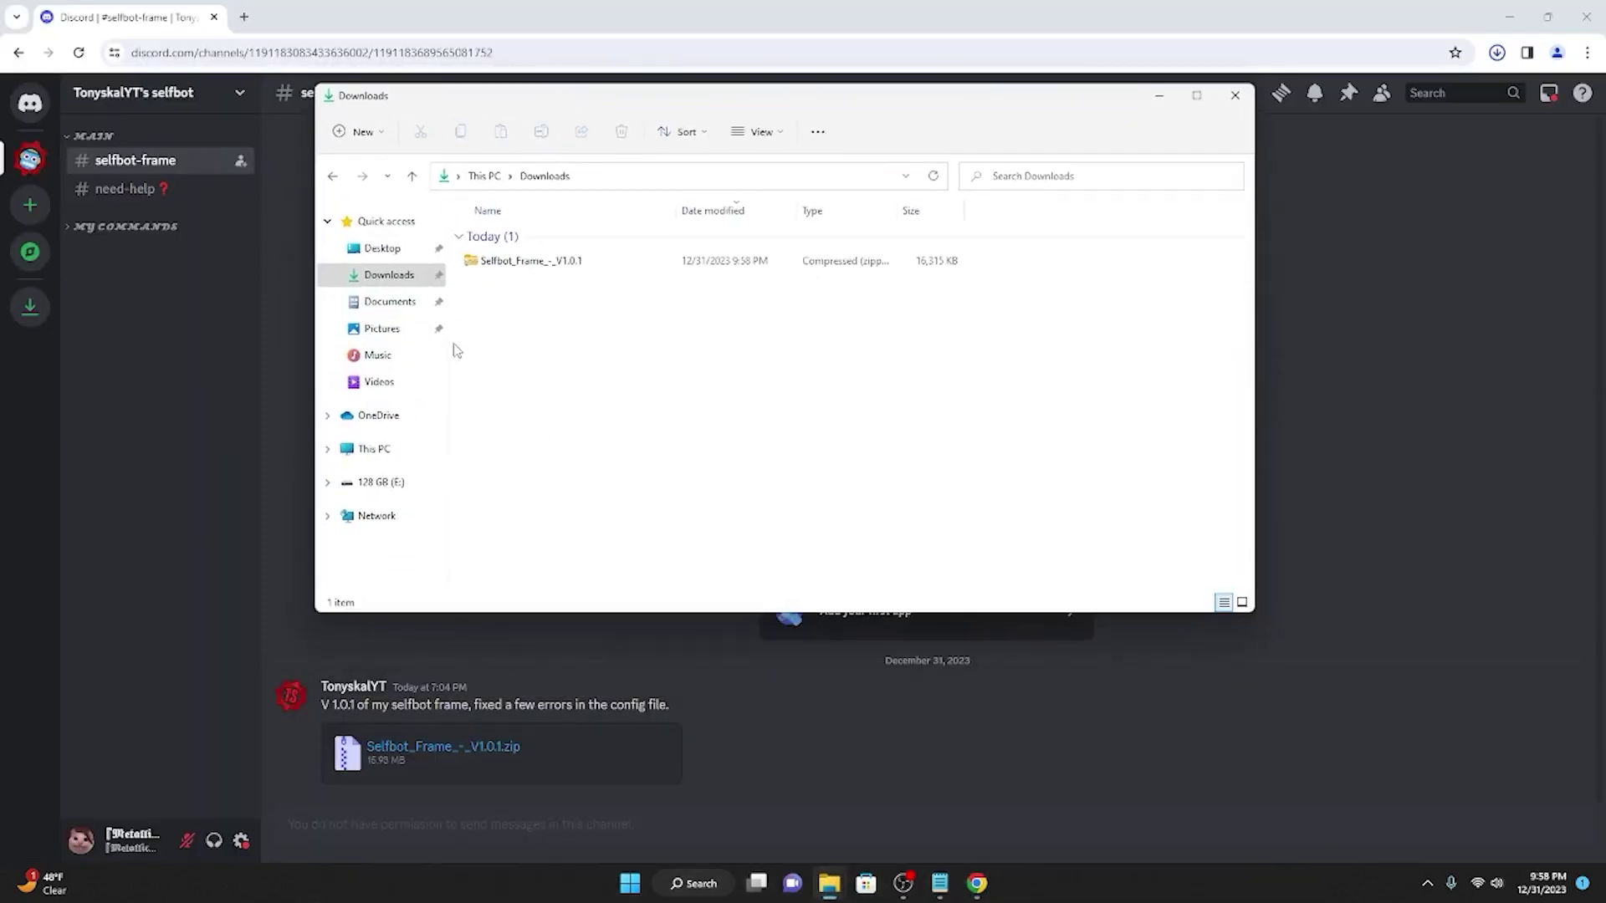
{"action": "left_click", "coordinate": [495, 263]}
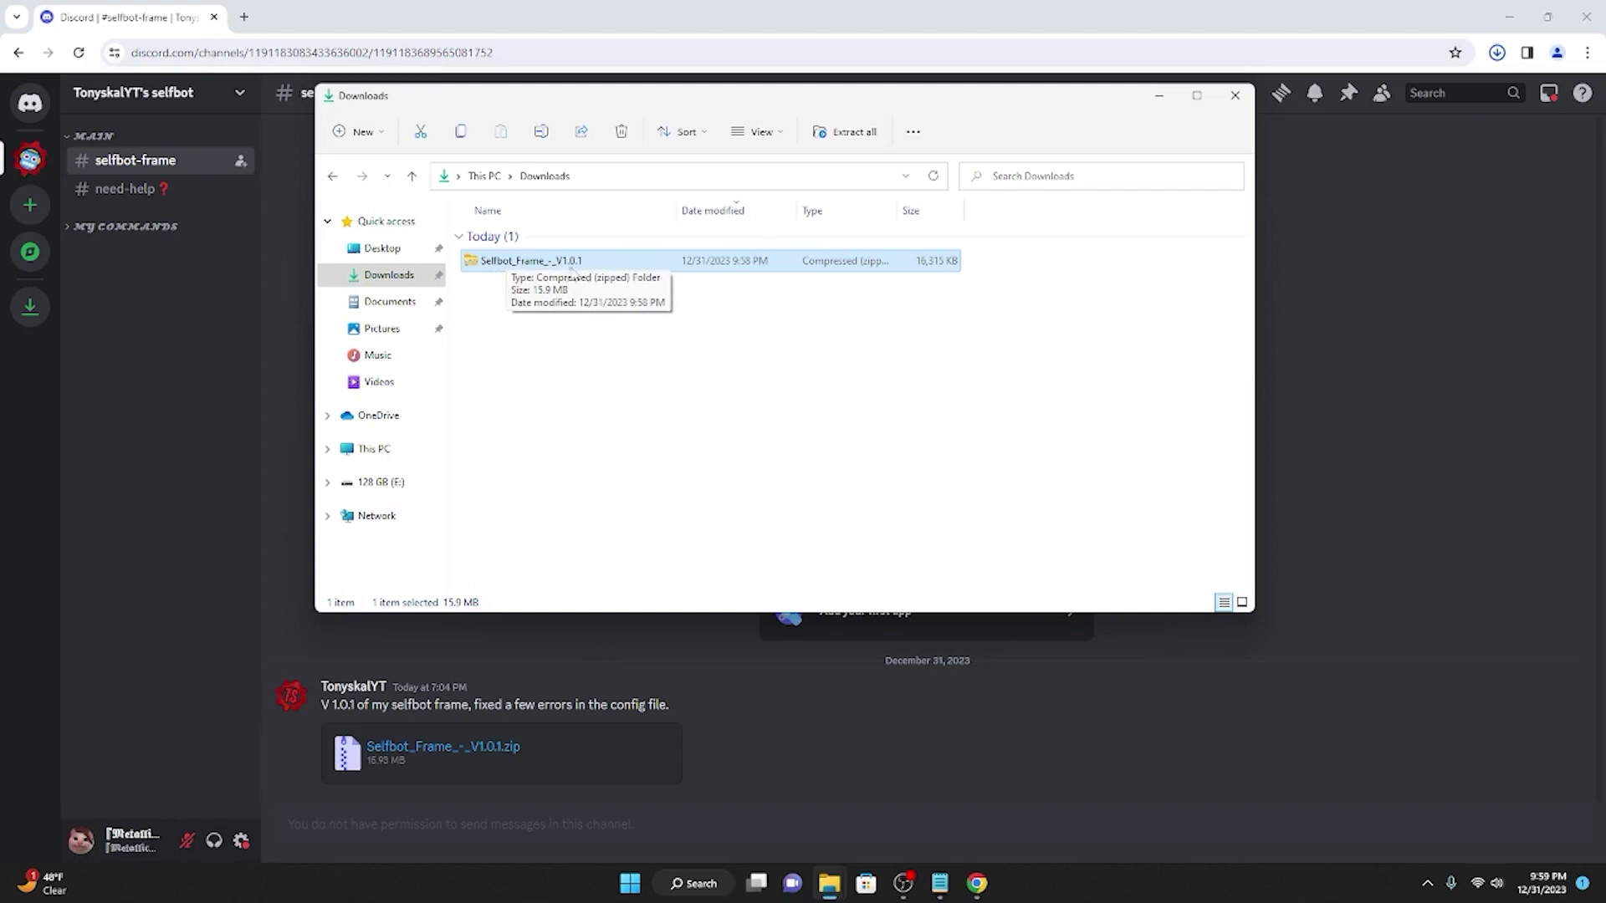
{"action": "right_click", "coordinate": [524, 261]}
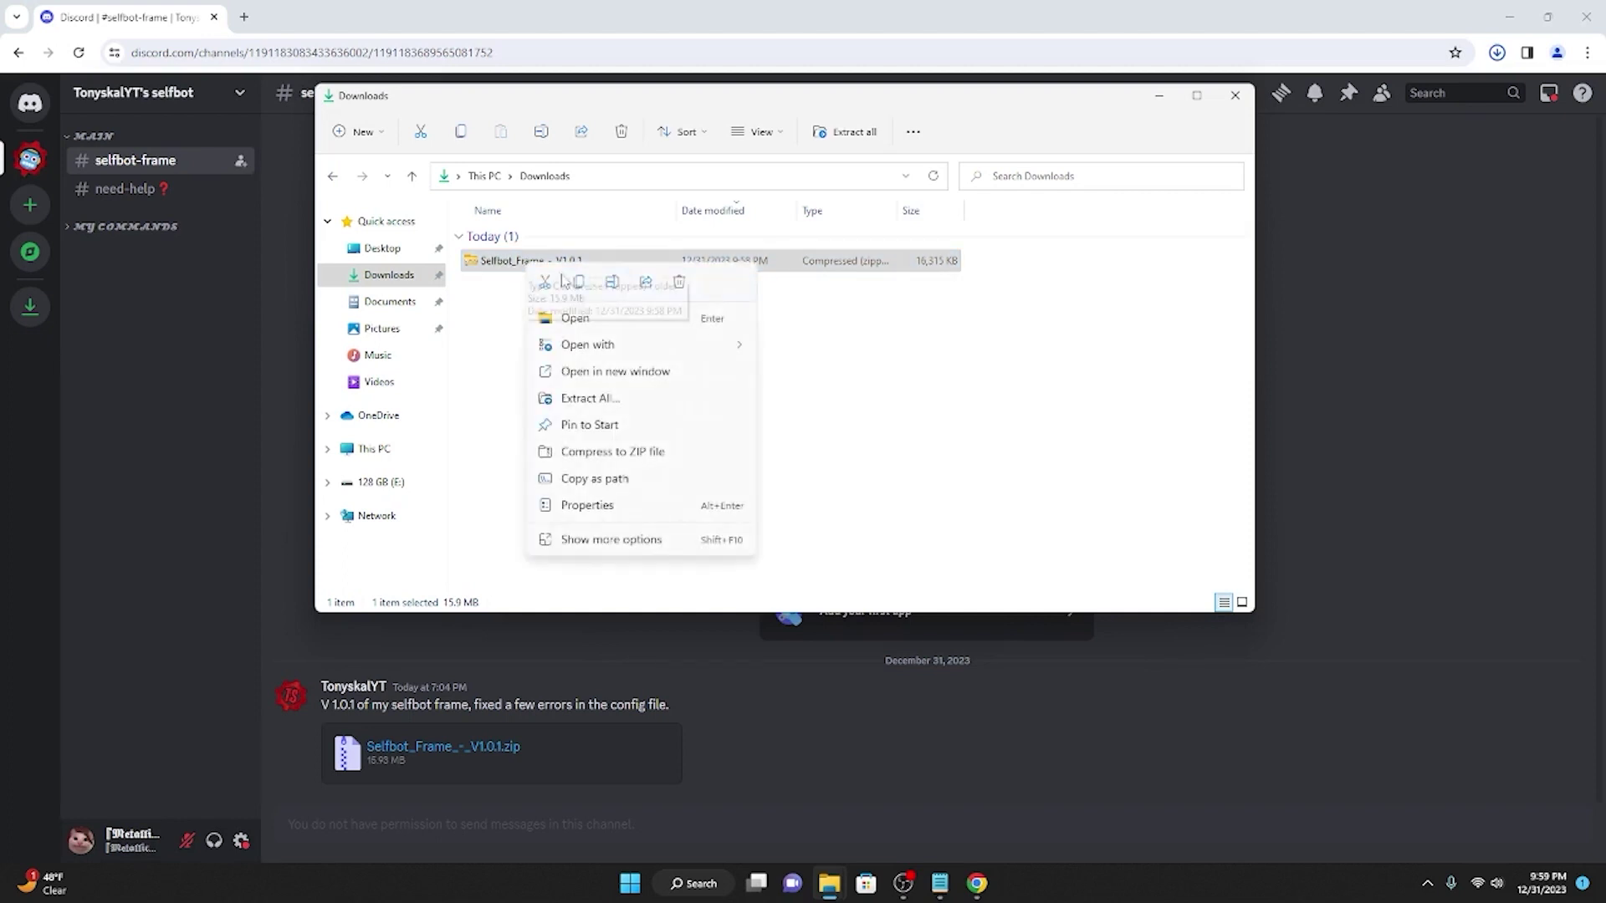
{"action": "left_click", "coordinate": [607, 398]}
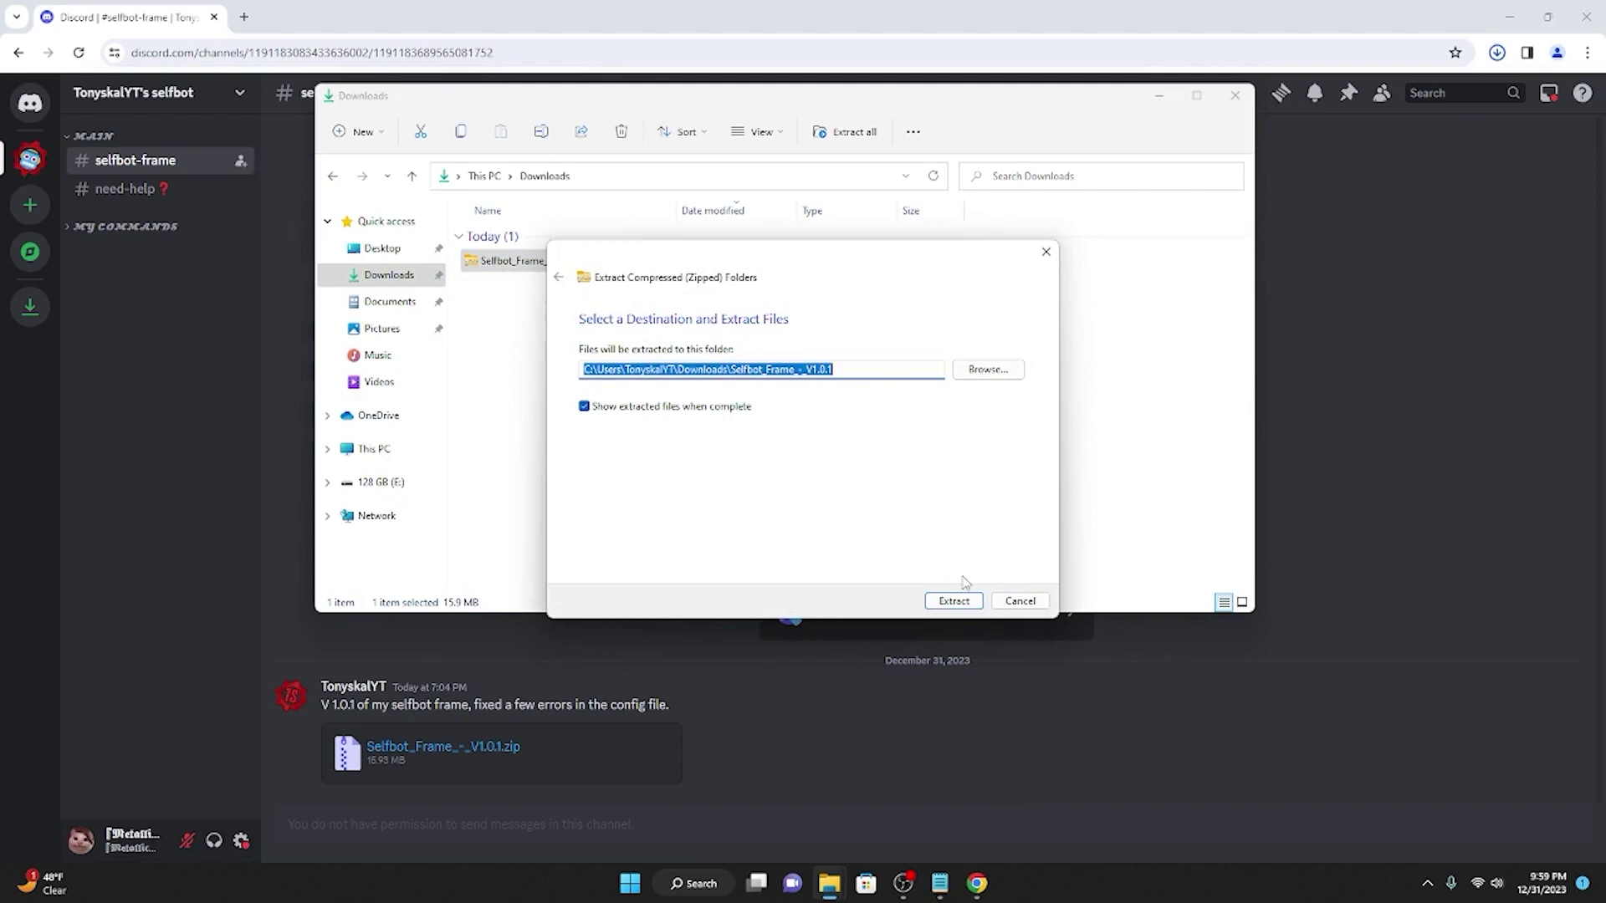
{"action": "left_click", "coordinate": [962, 602]}
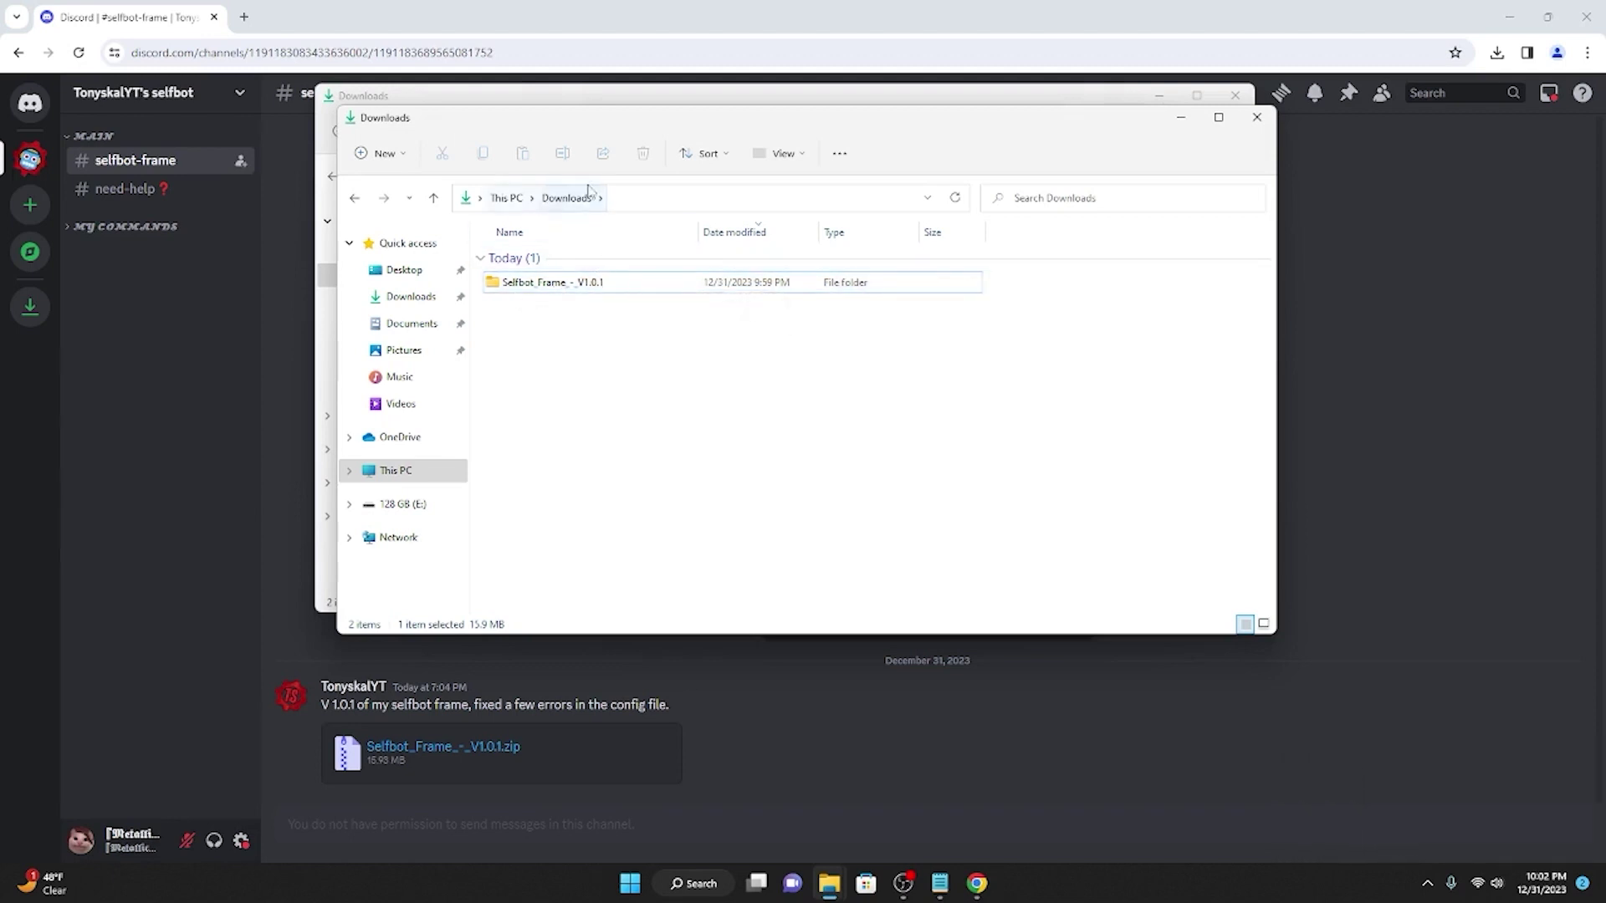
Move the inner Selfbot Frame - V1.0.1 folder from the extracted folder onto the desktop
{"action": "left_click", "coordinate": [519, 287]}
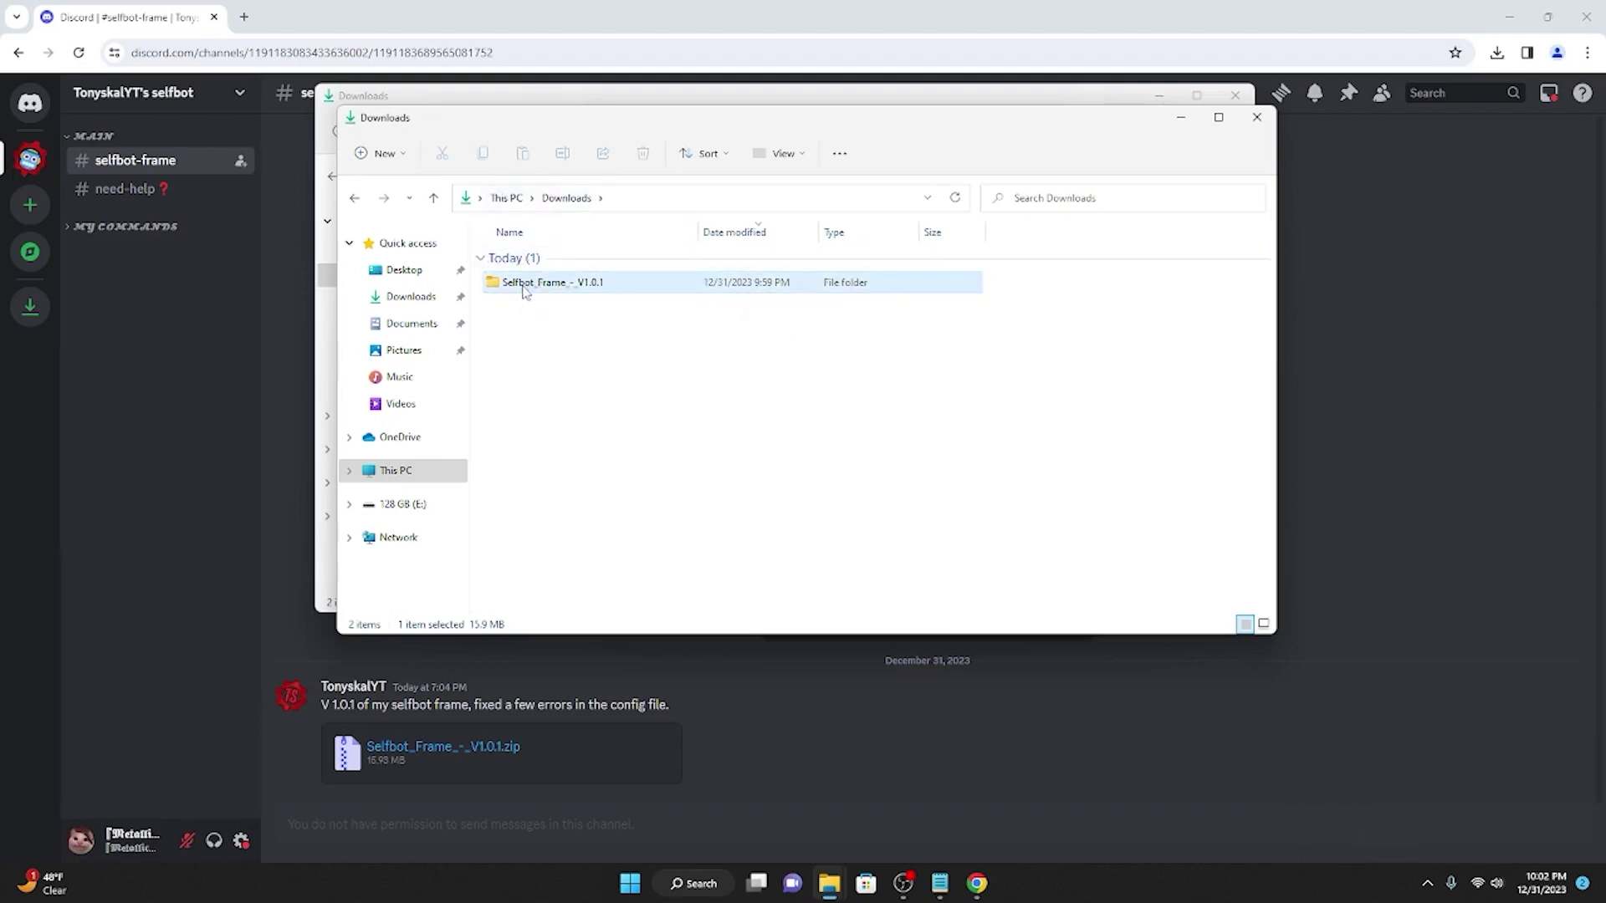
{"action": "double_click", "coordinate": [540, 287]}
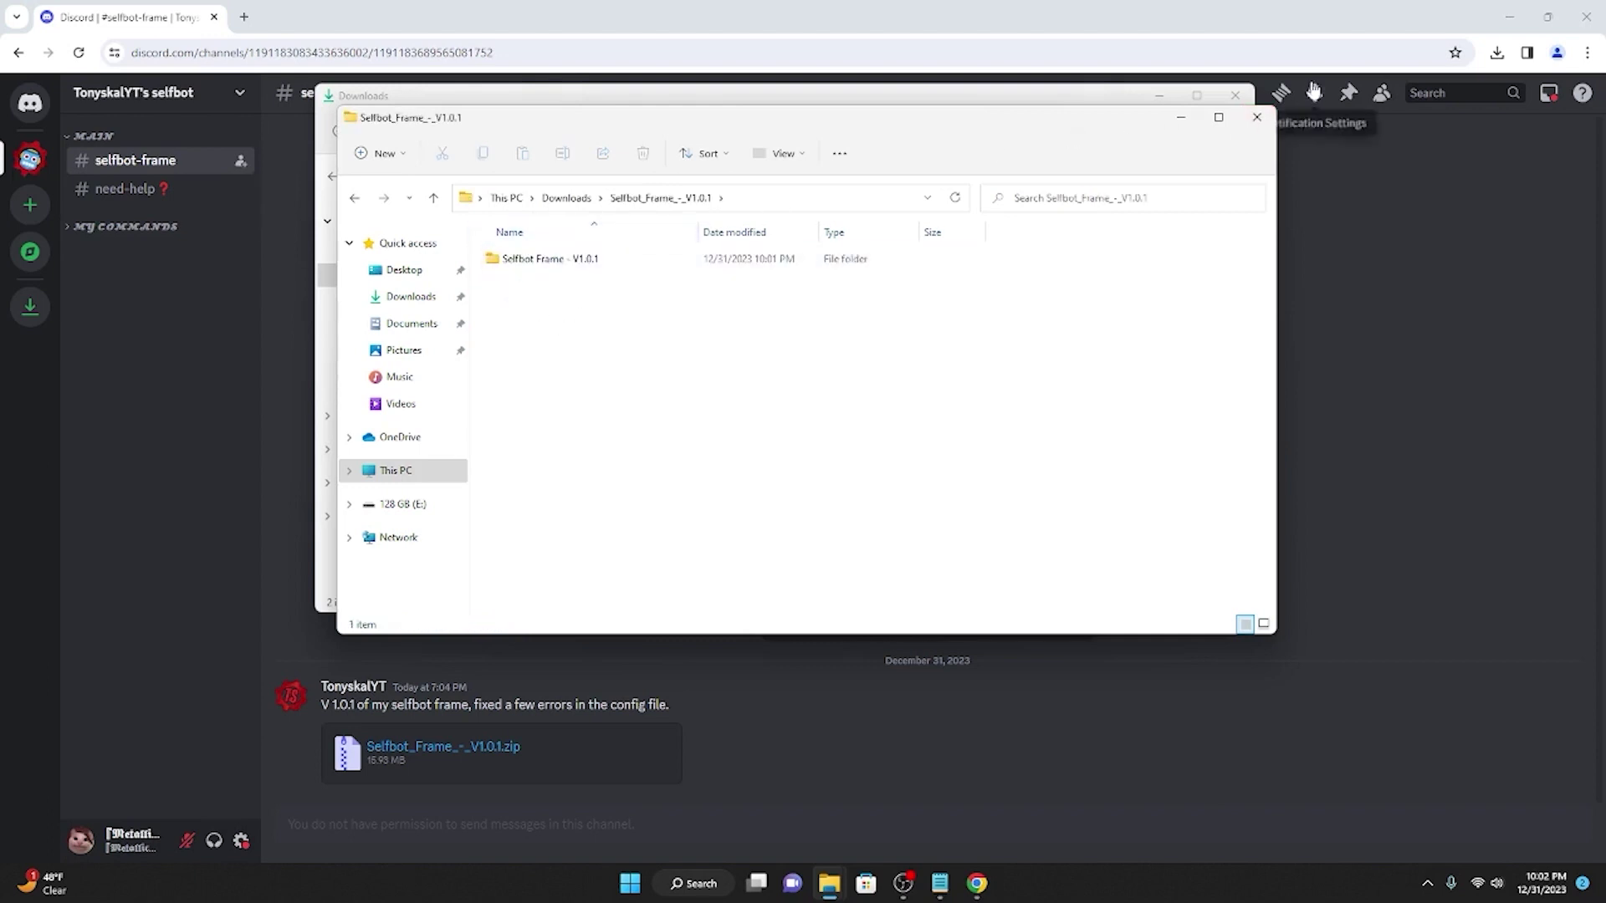
{"action": "left_click", "coordinate": [1505, 18]}
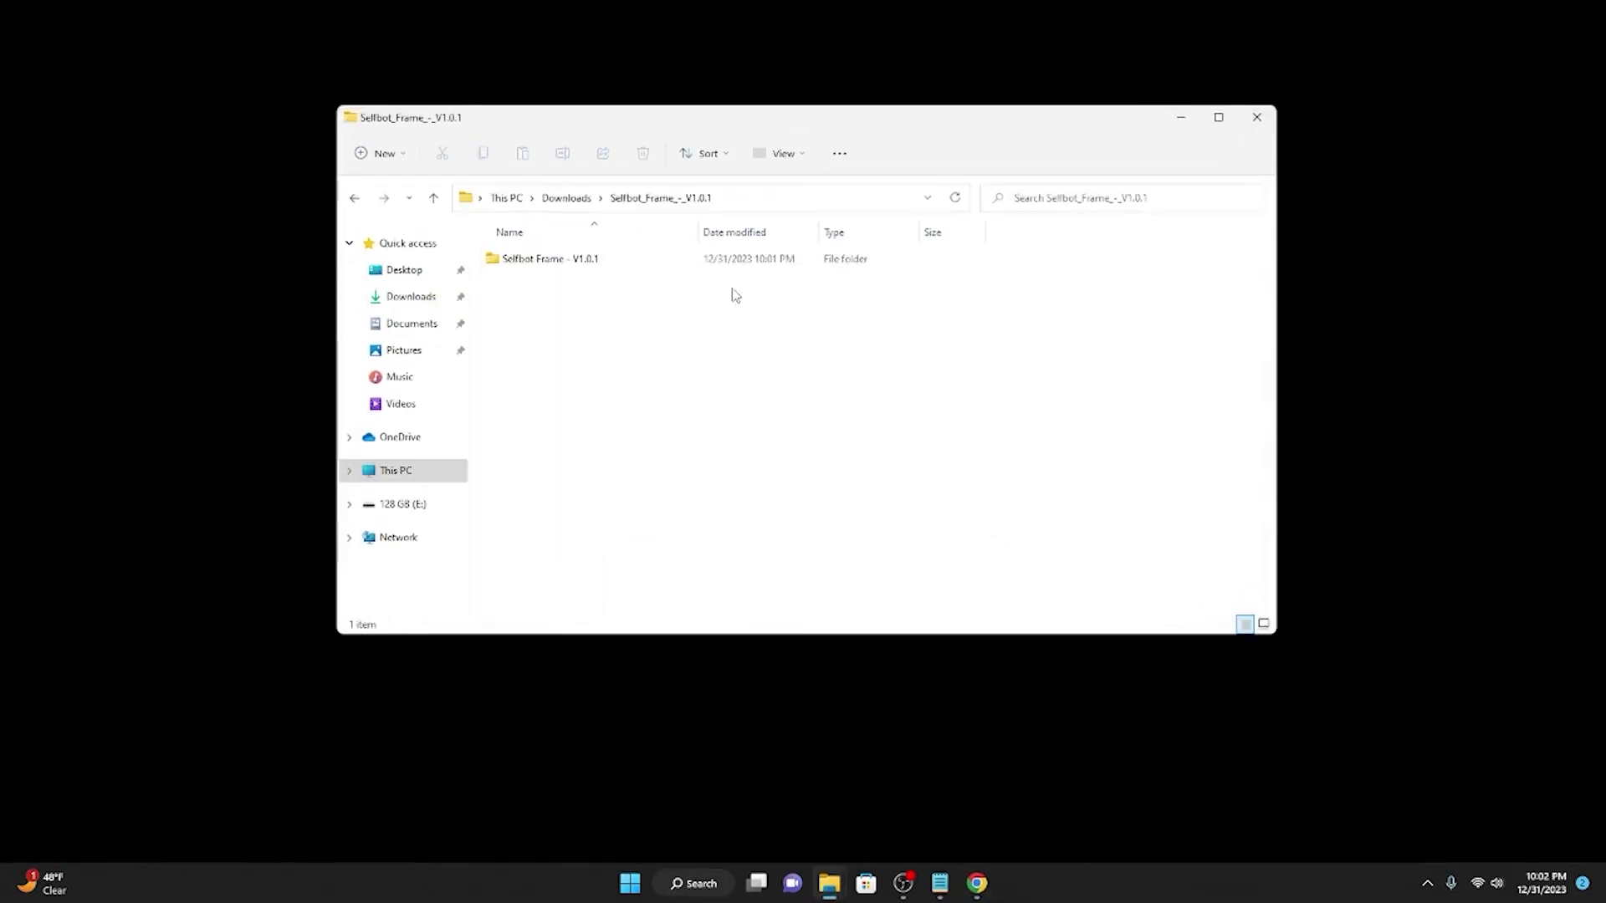
{"action": "left_click", "coordinate": [528, 264]}
{"action": "left_click_drag", "start_coordinate": [529, 269], "coordinate": [726, 278]}
Check the desktop project folder's files, then close both Explorer windows
{"action": "left_click", "coordinate": [732, 119]}
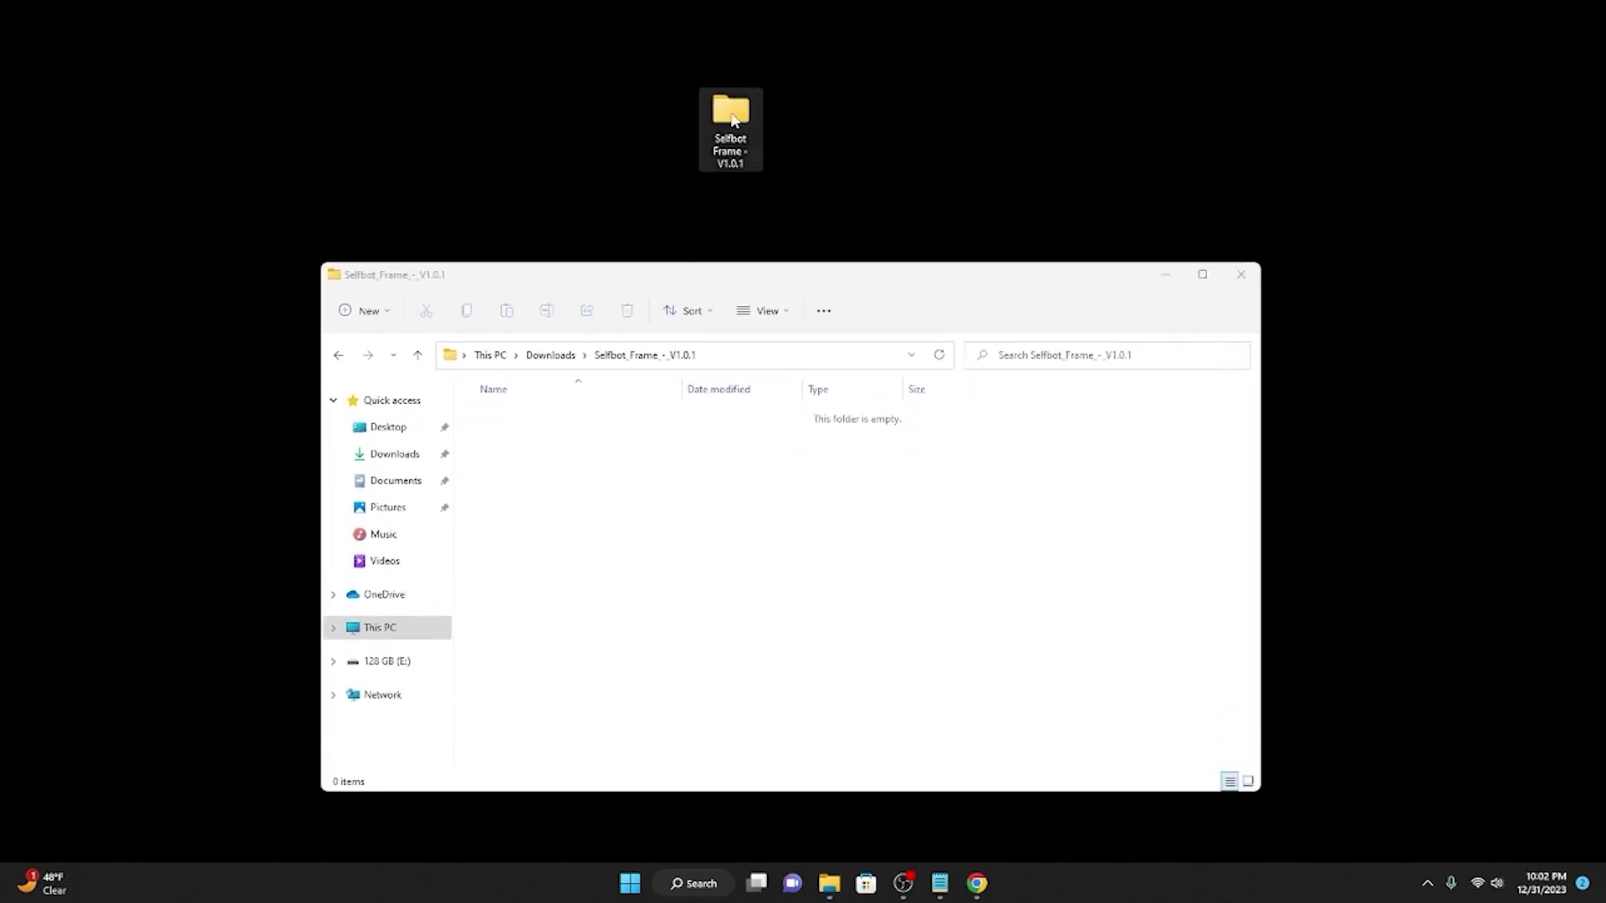
{"action": "double_click", "coordinate": [732, 119]}
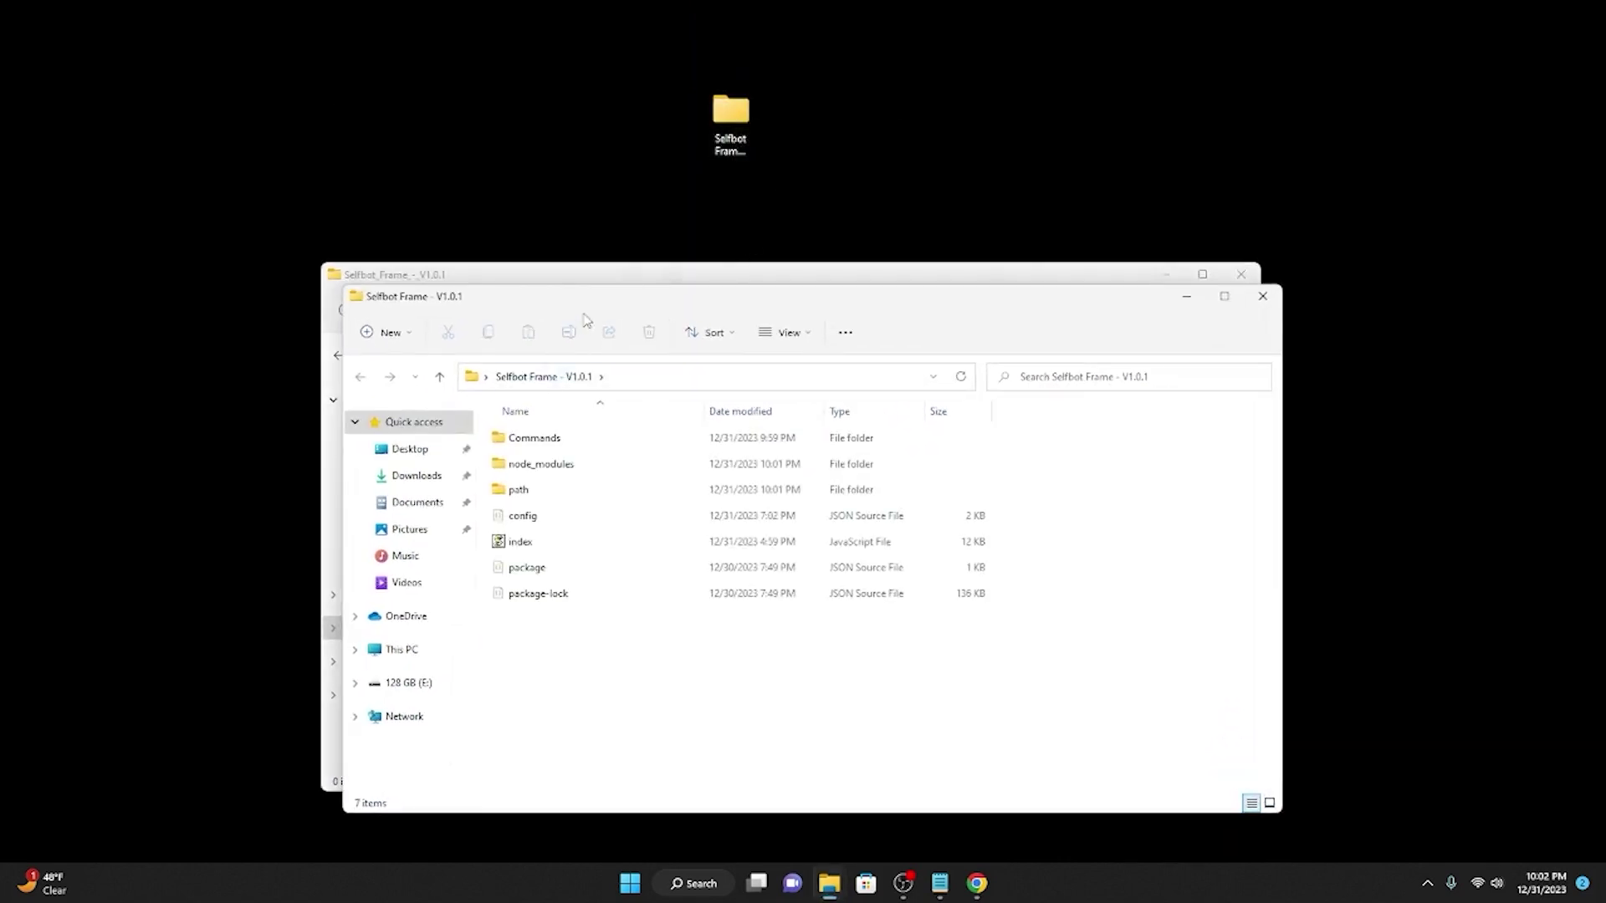
{"action": "left_click_drag", "start_coordinate": [541, 302], "coordinate": [540, 93]}
{"action": "left_click_drag", "start_coordinate": [507, 444], "coordinate": [585, 451]}
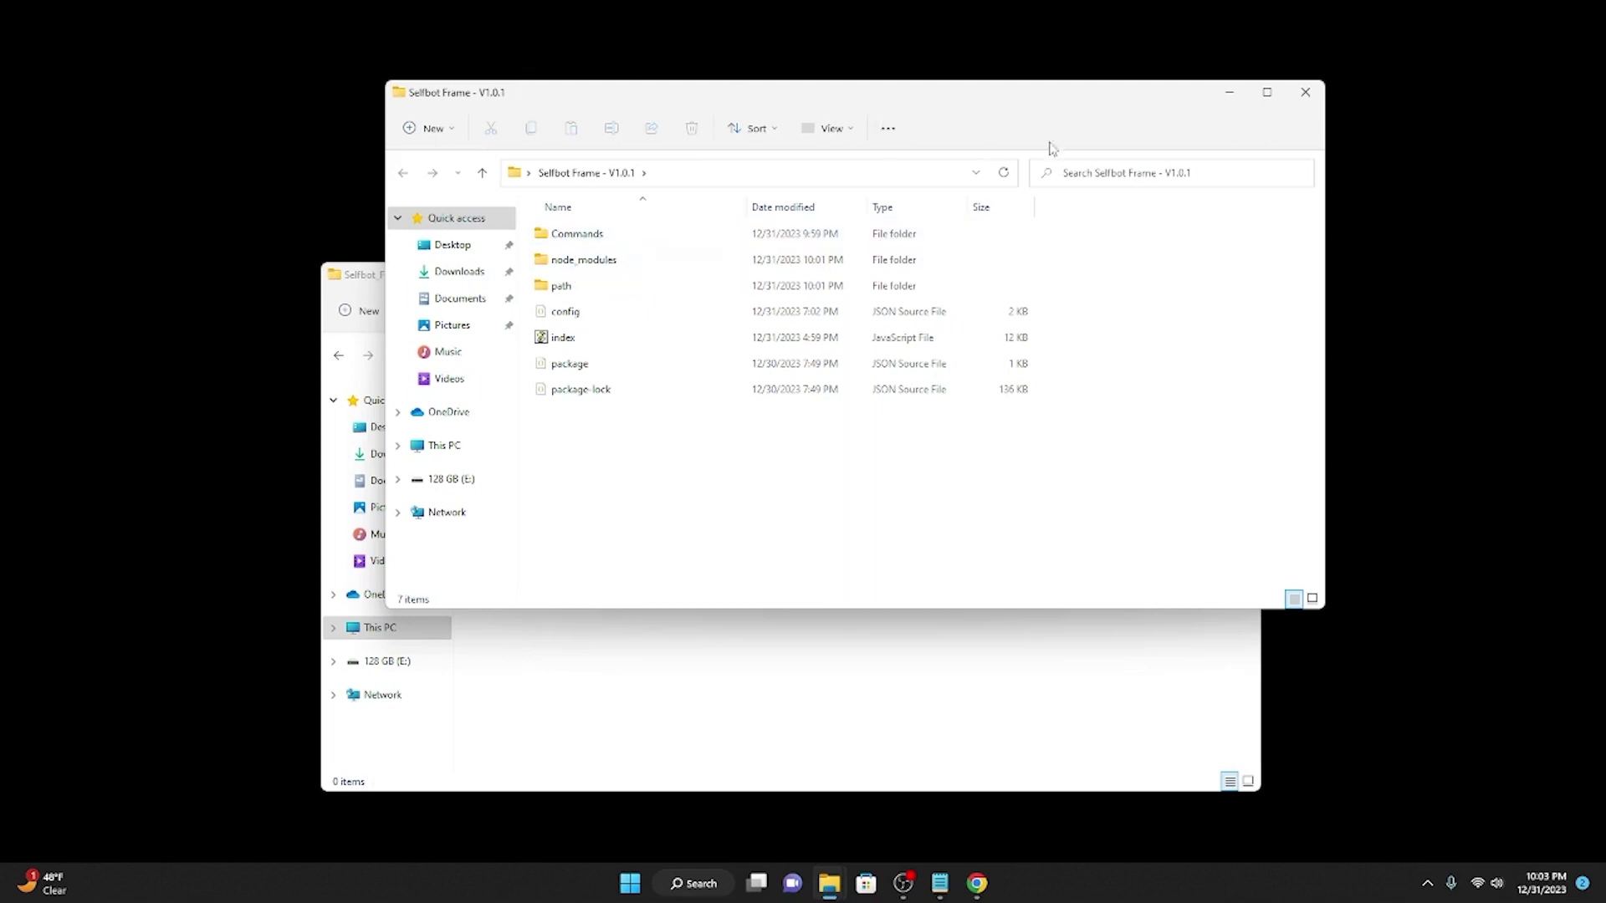
{"action": "left_click", "coordinate": [1304, 92]}
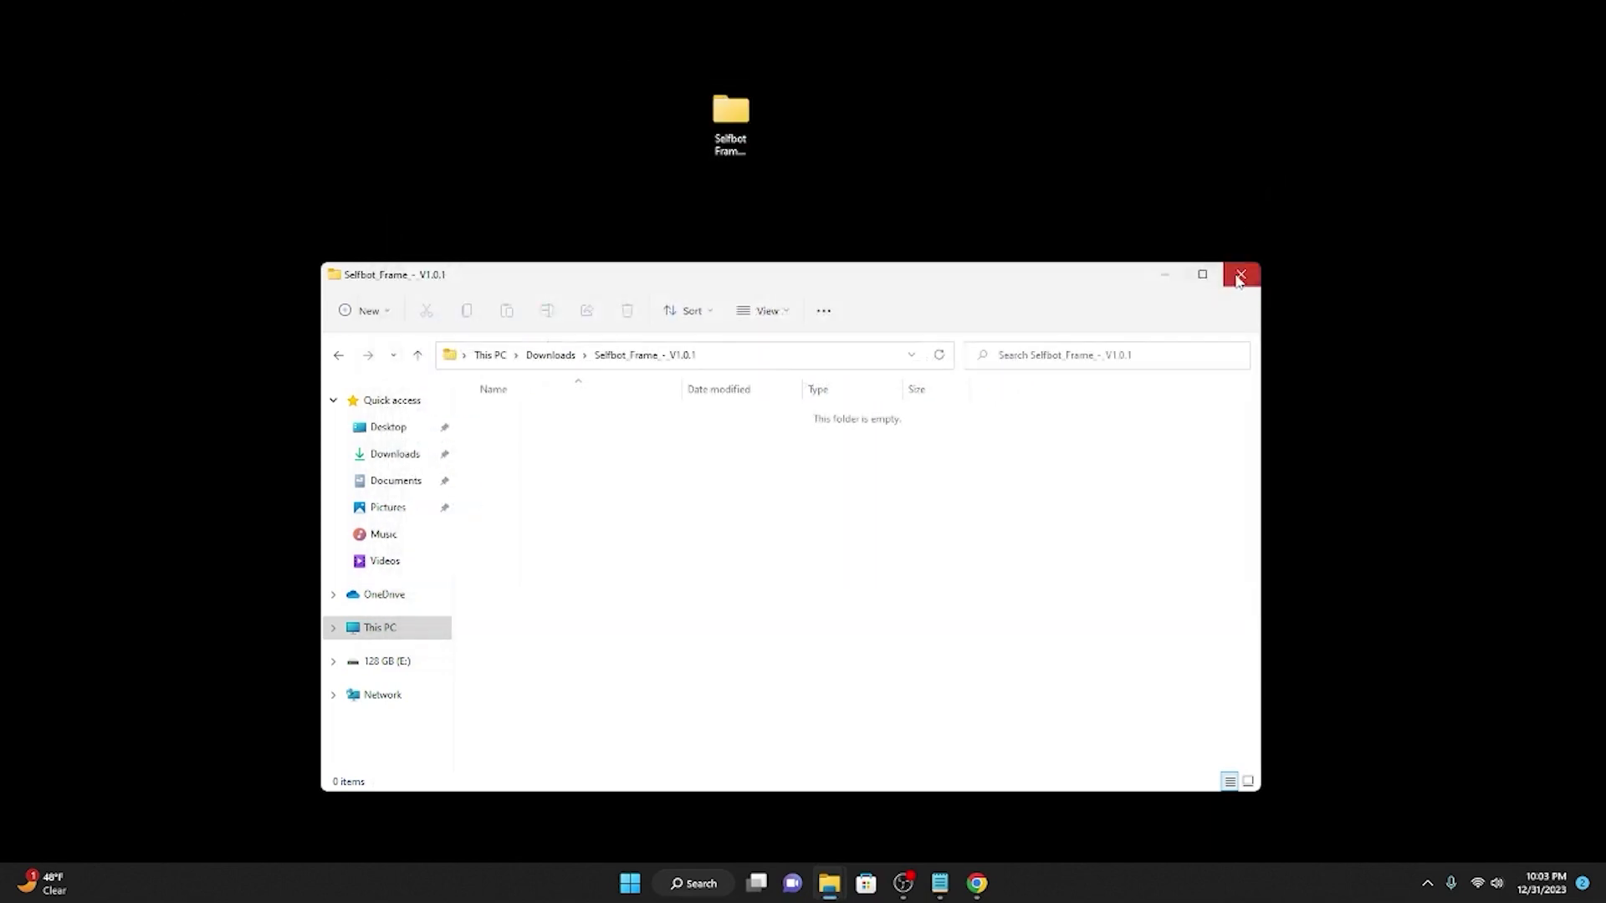
{"action": "left_click", "coordinate": [1239, 279]}
Launch Visual Studio Code from Windows search
{"action": "left_click", "coordinate": [681, 884]}
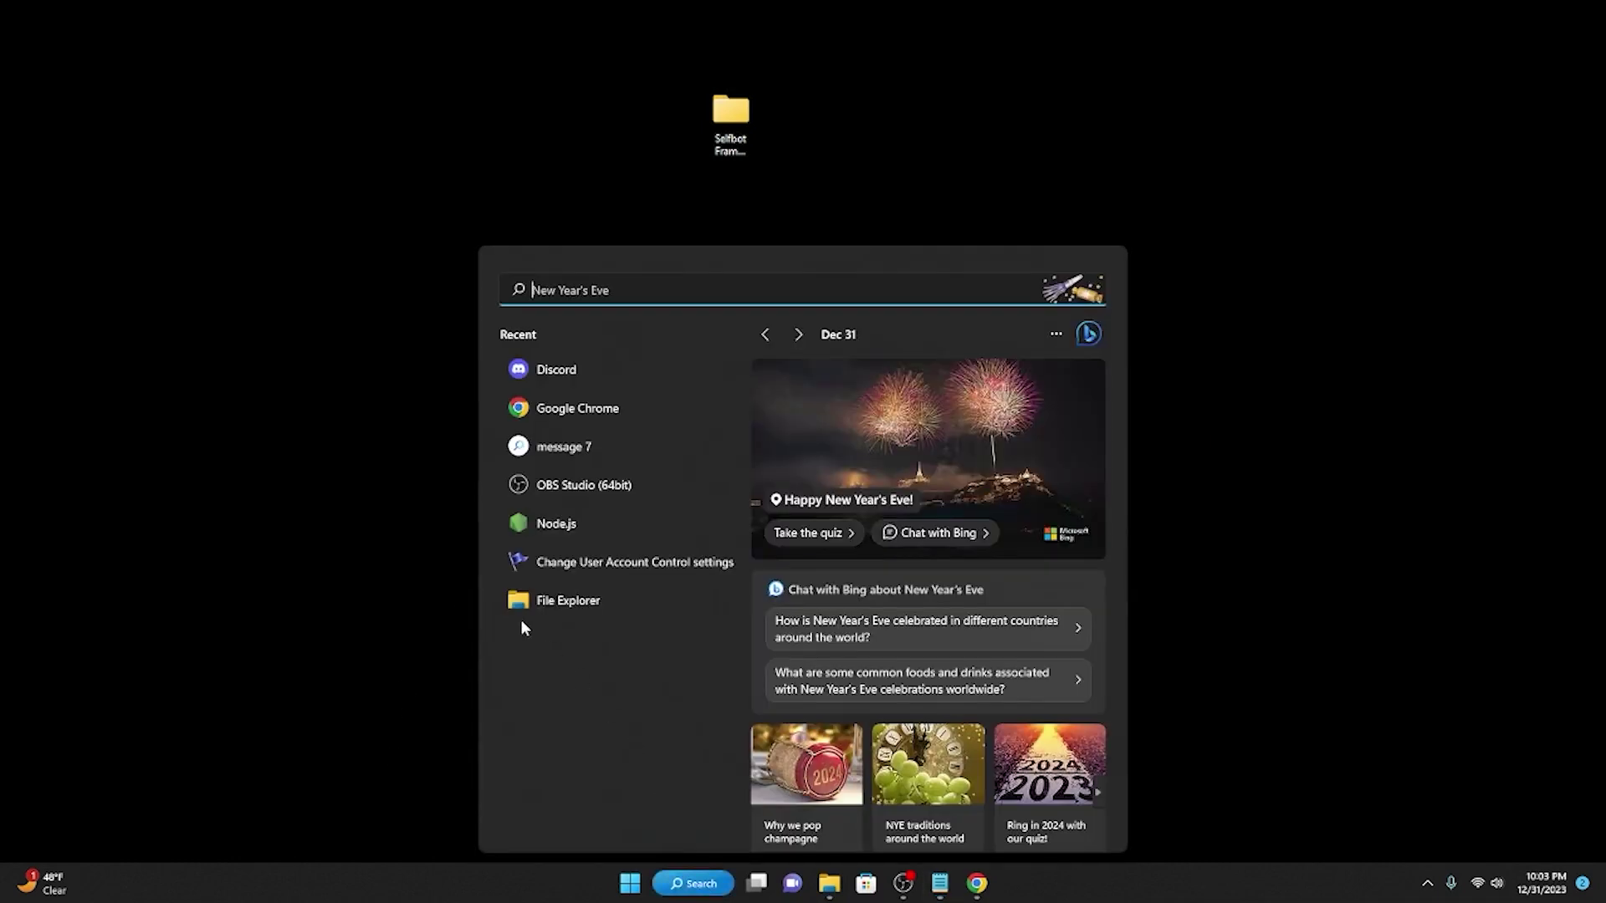
{"action": "type", "text": "visu"}
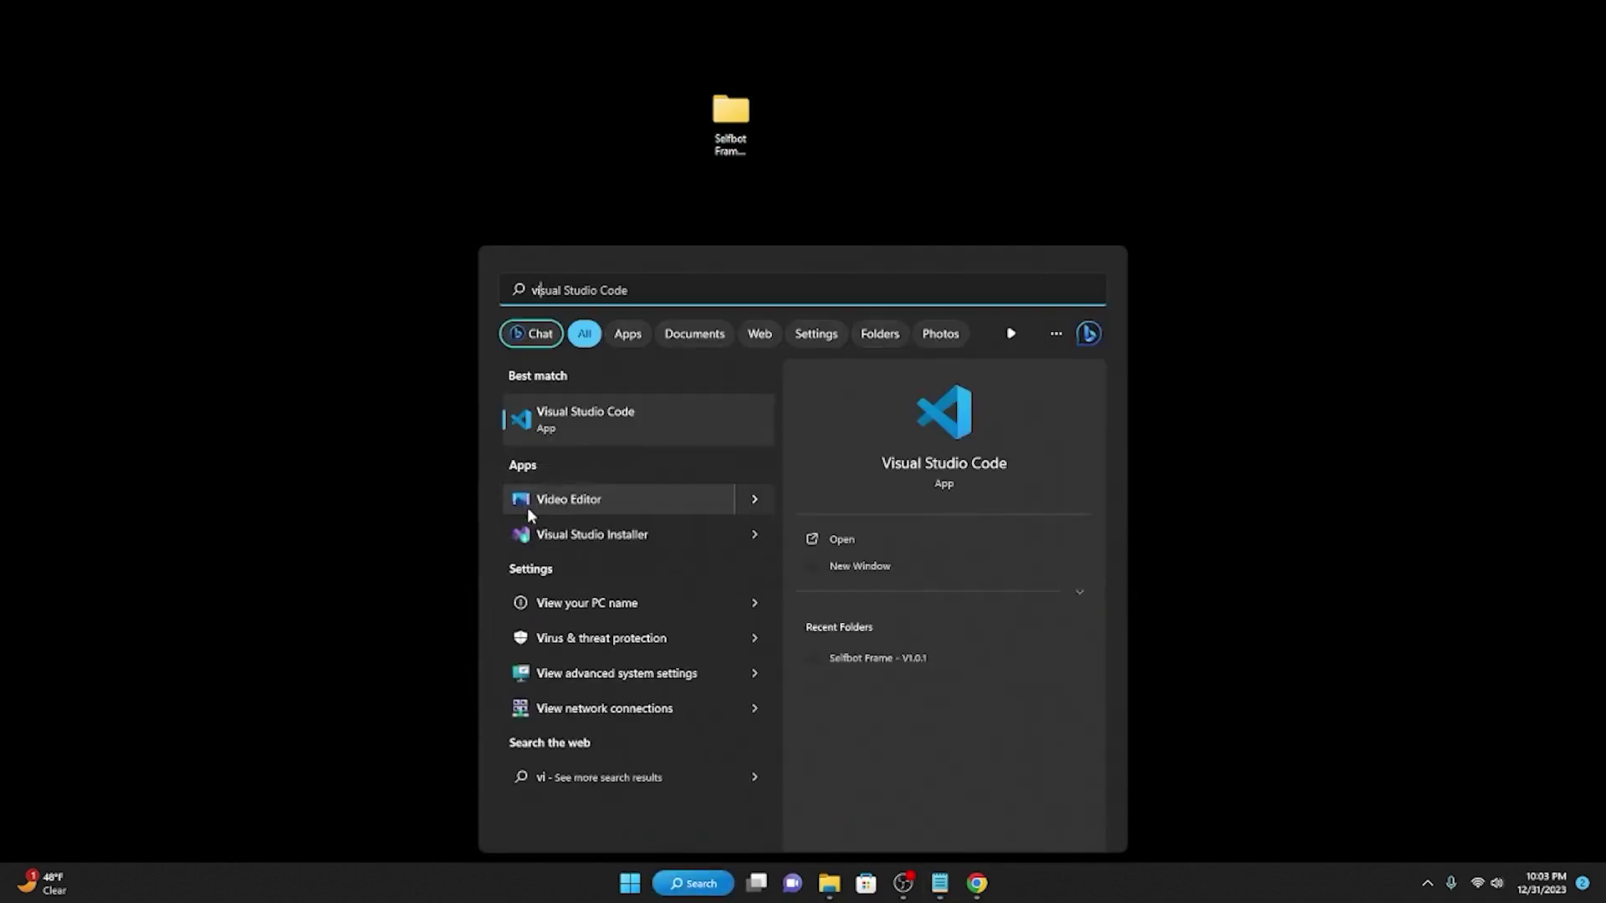
{"action": "left_click", "coordinate": [840, 539]}
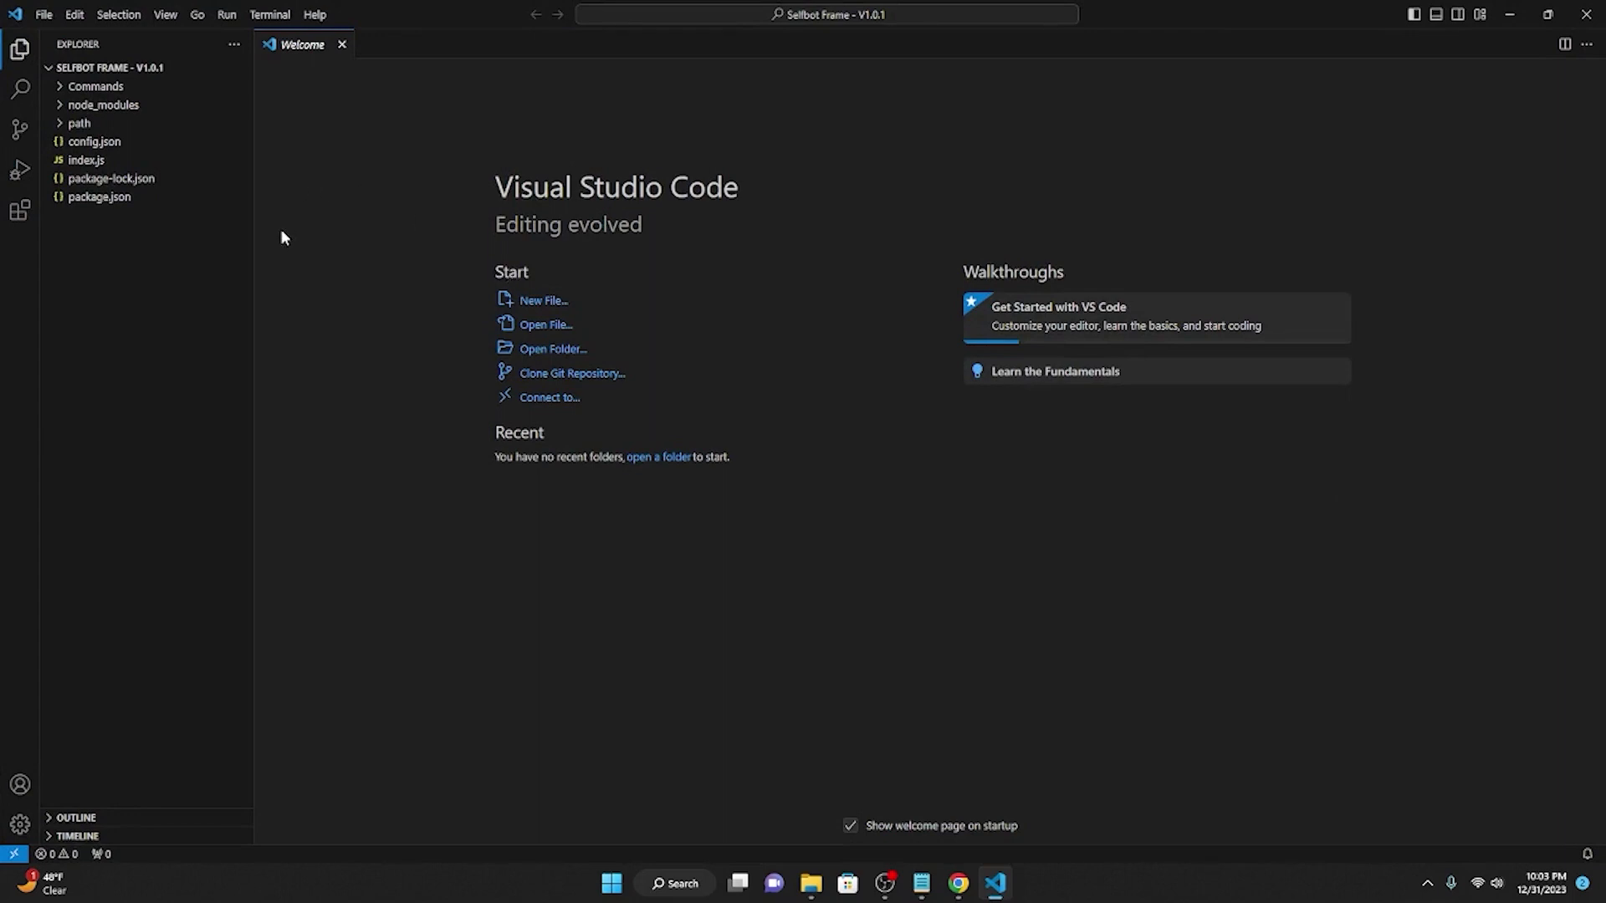
Open the desktop's Selfbot Frame - V1.0.1 folder as the workspace with File > Open Folder
{"action": "left_click", "coordinate": [37, 16]}
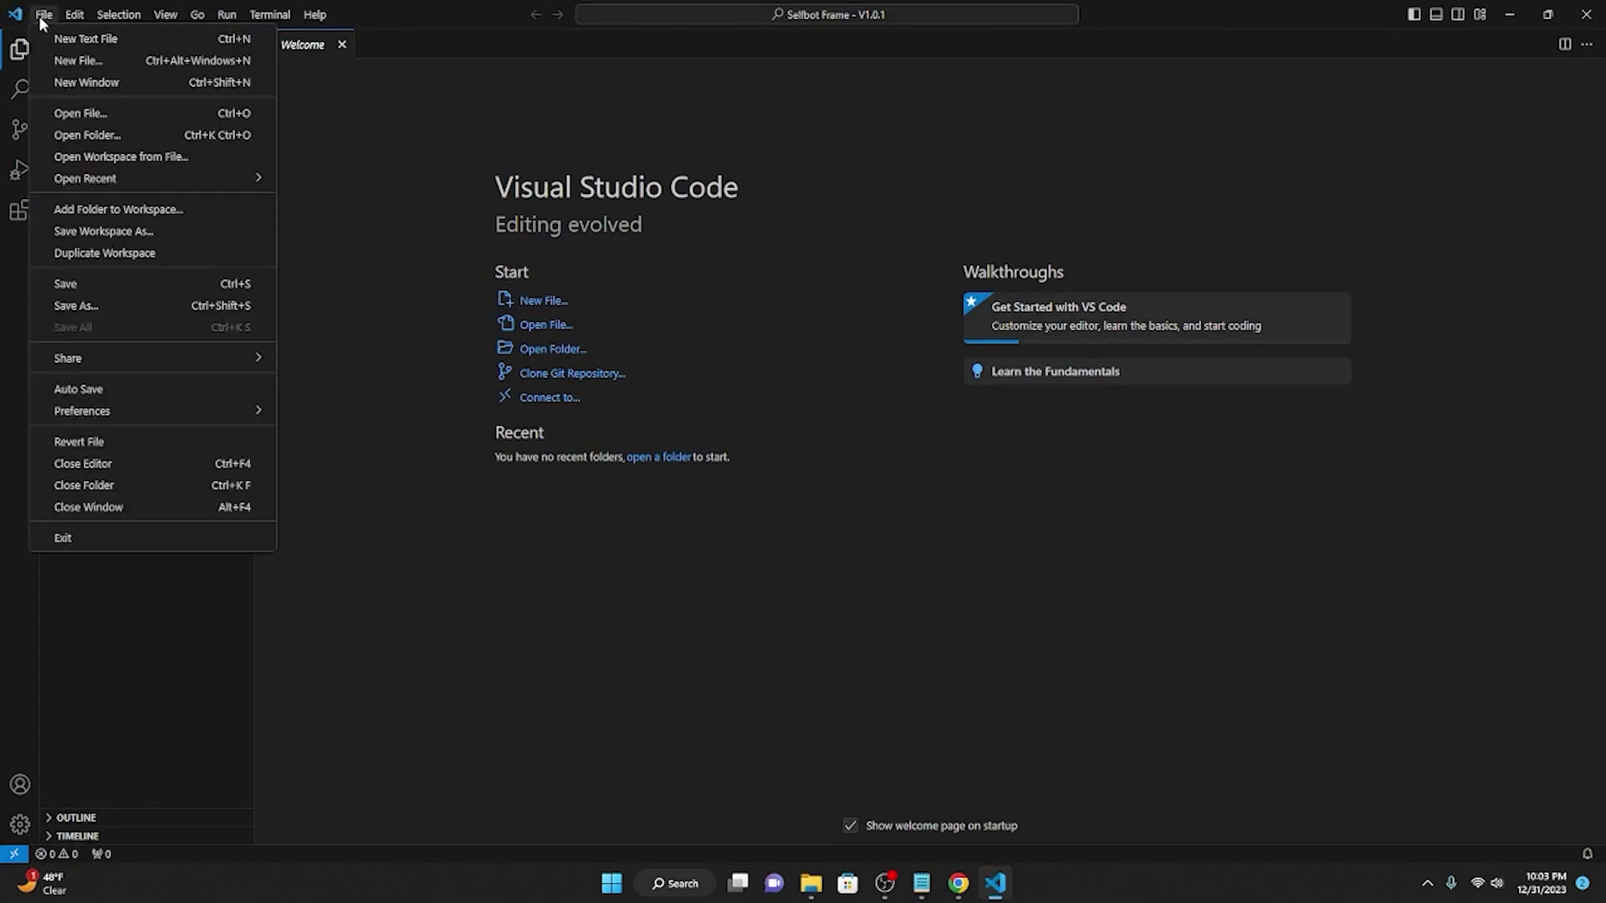
{"action": "left_click", "coordinate": [88, 136]}
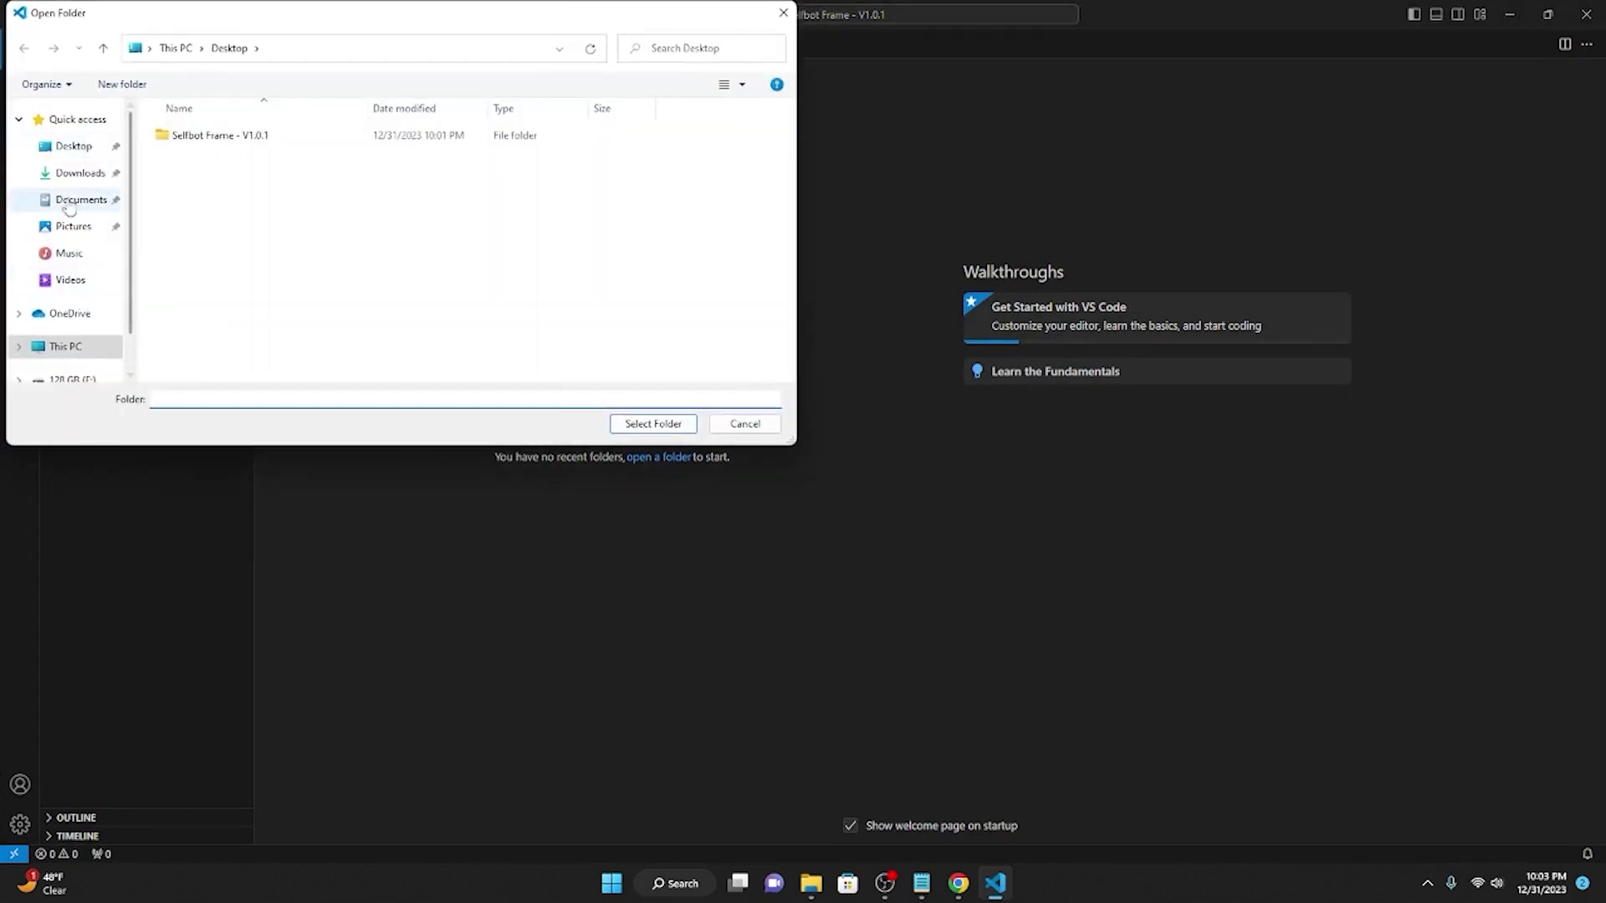
{"action": "left_click", "coordinate": [73, 147]}
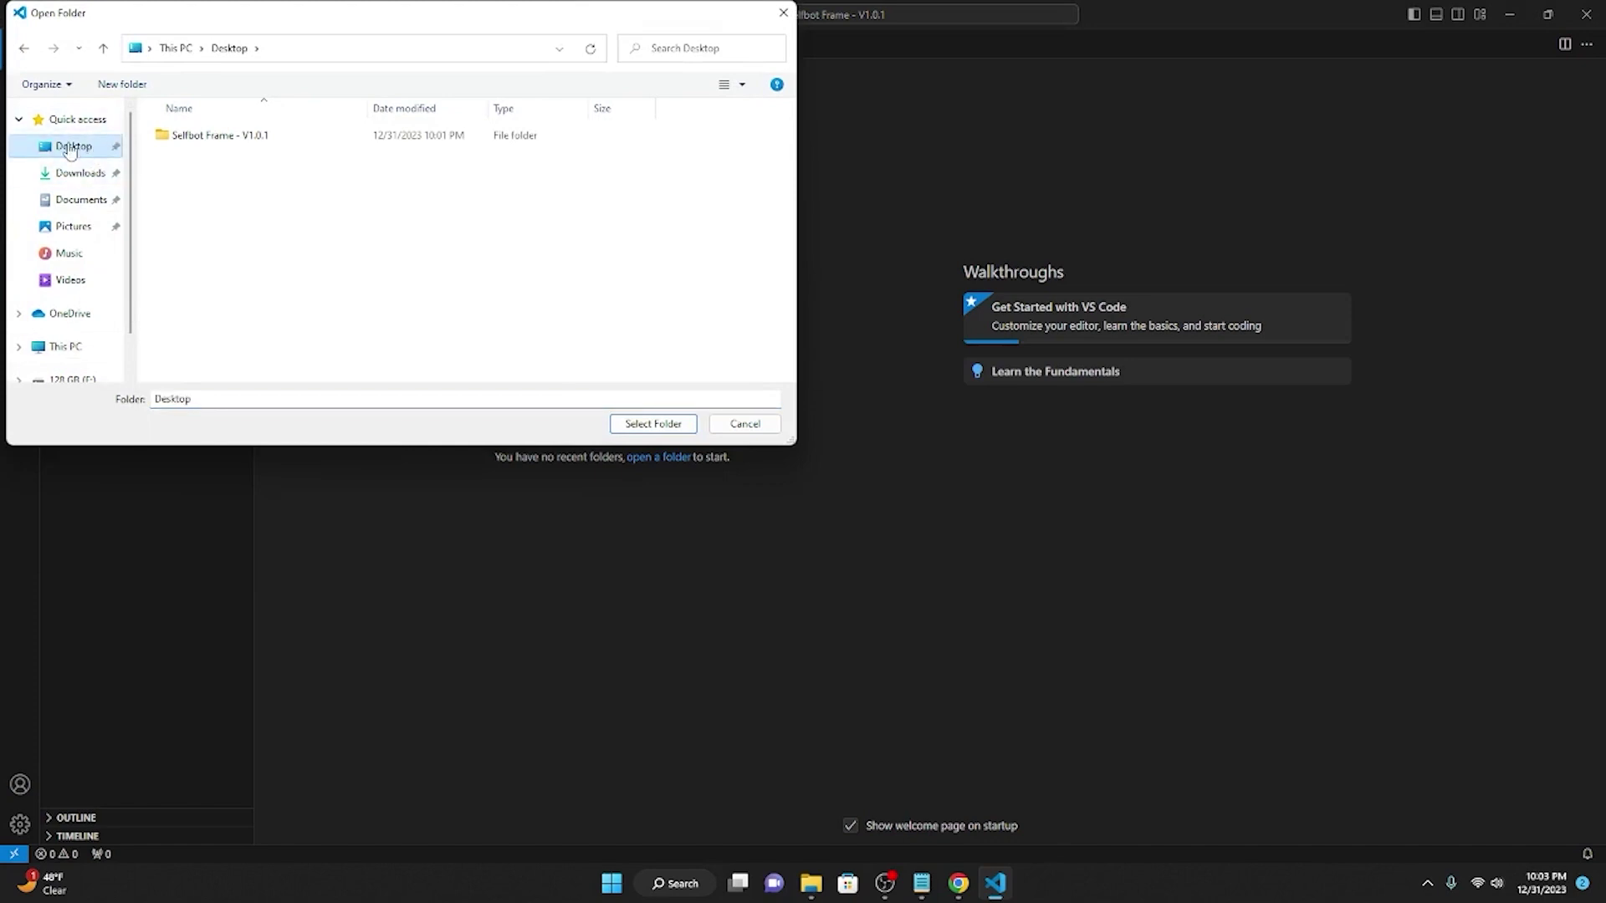
{"action": "left_click", "coordinate": [210, 137]}
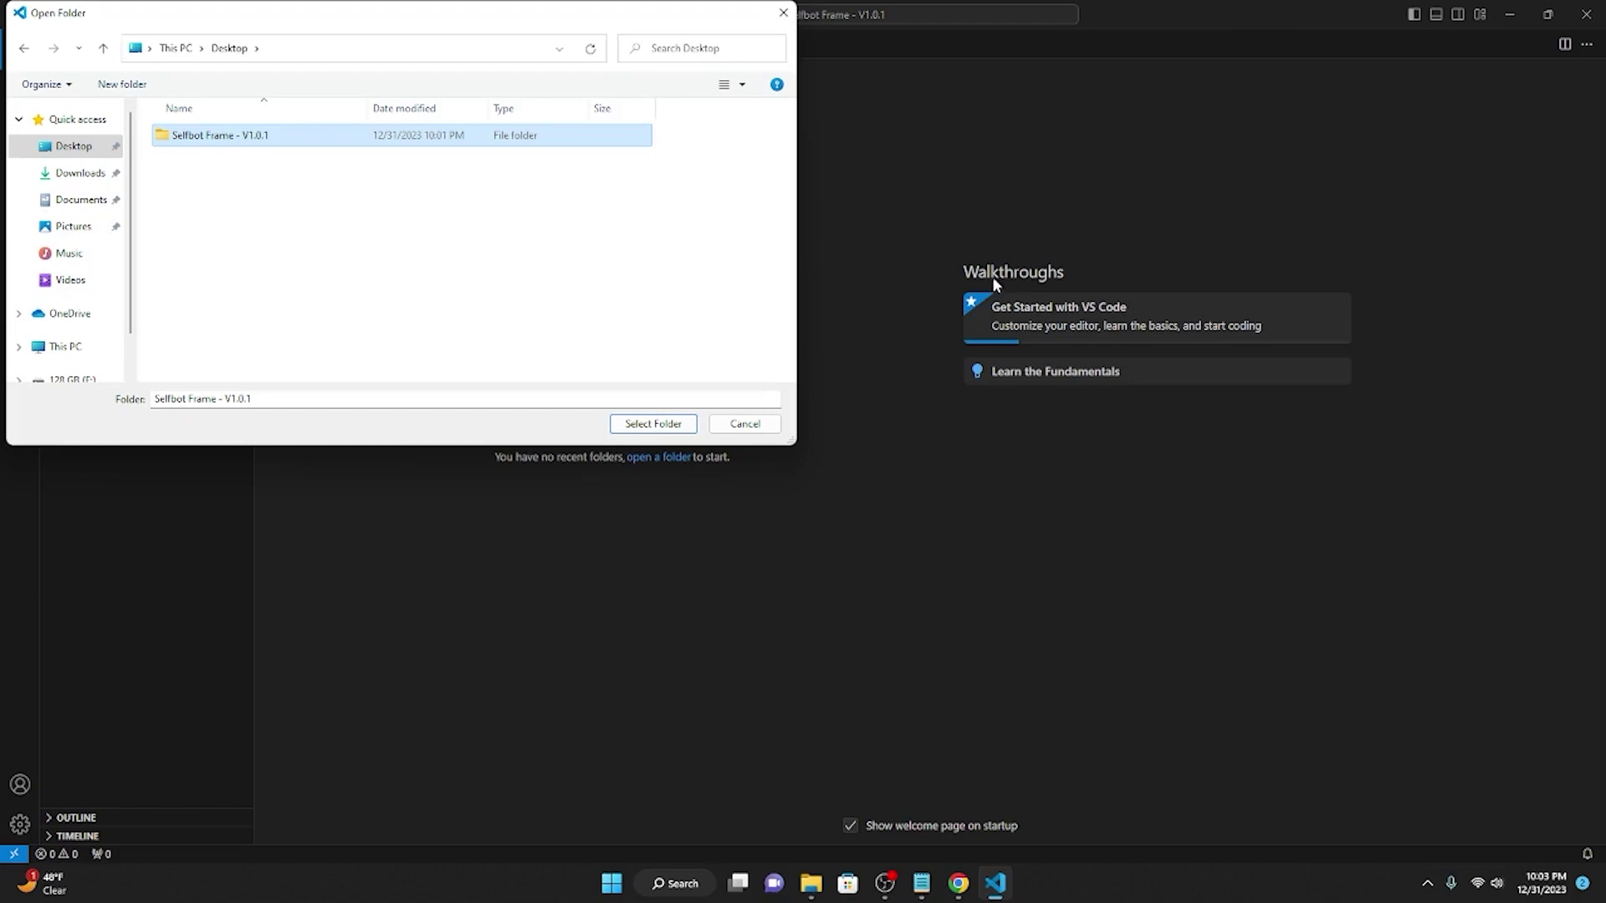
{"action": "left_click", "coordinate": [667, 426]}
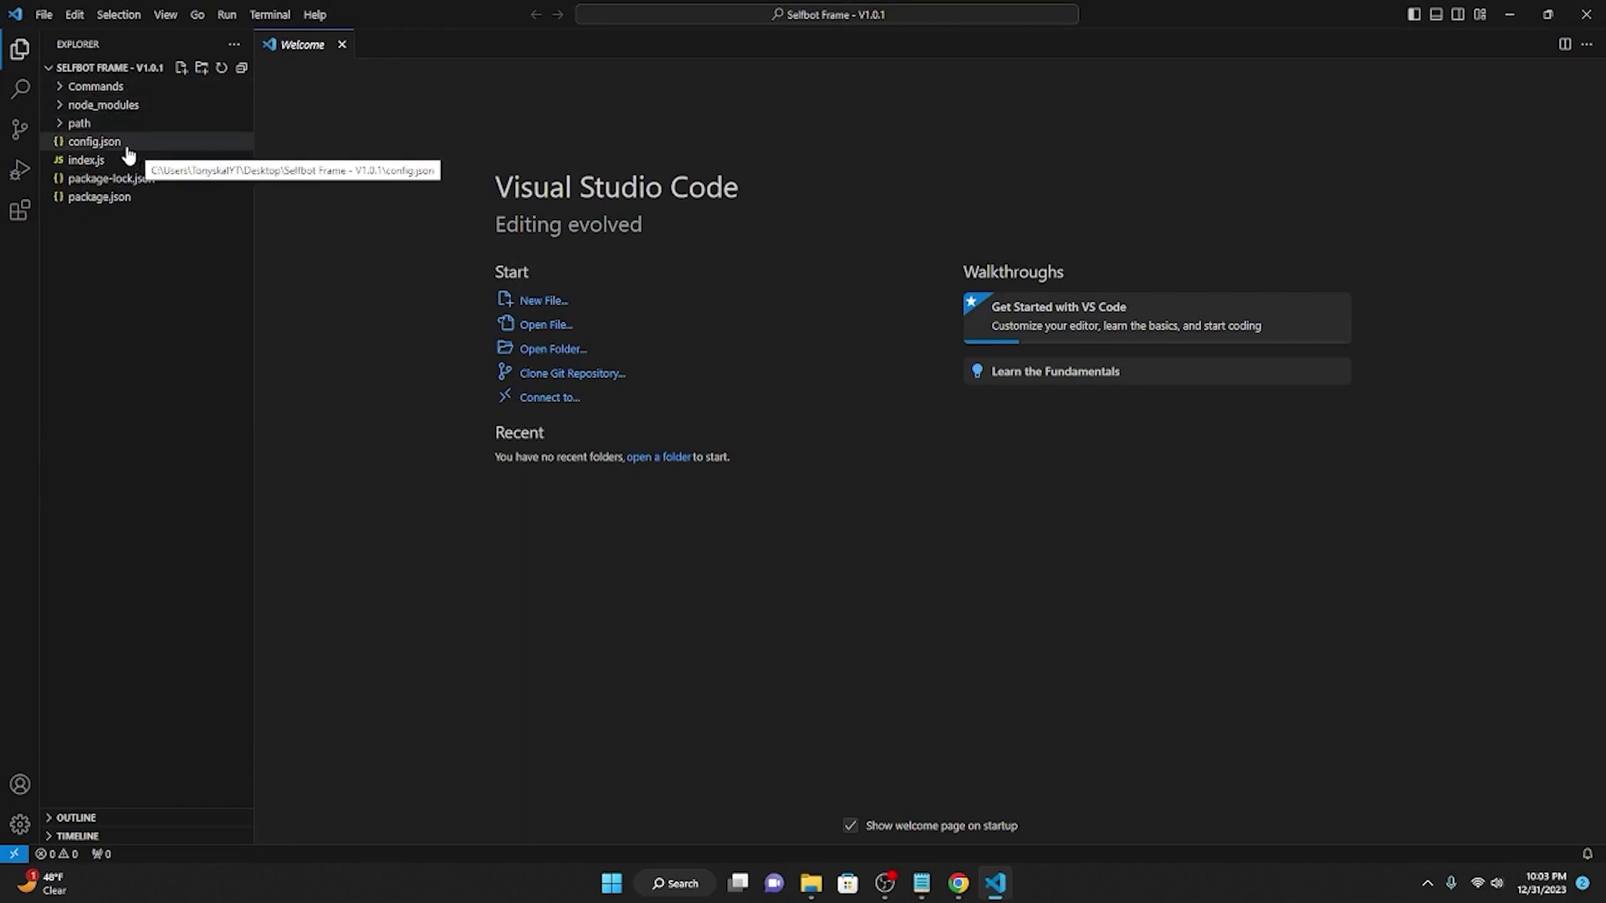
Open config.json, briefly switch to Notepad, and select the PASTE_TOKEN_HERE placeholder on line 2
{"action": "left_click", "coordinate": [73, 147]}
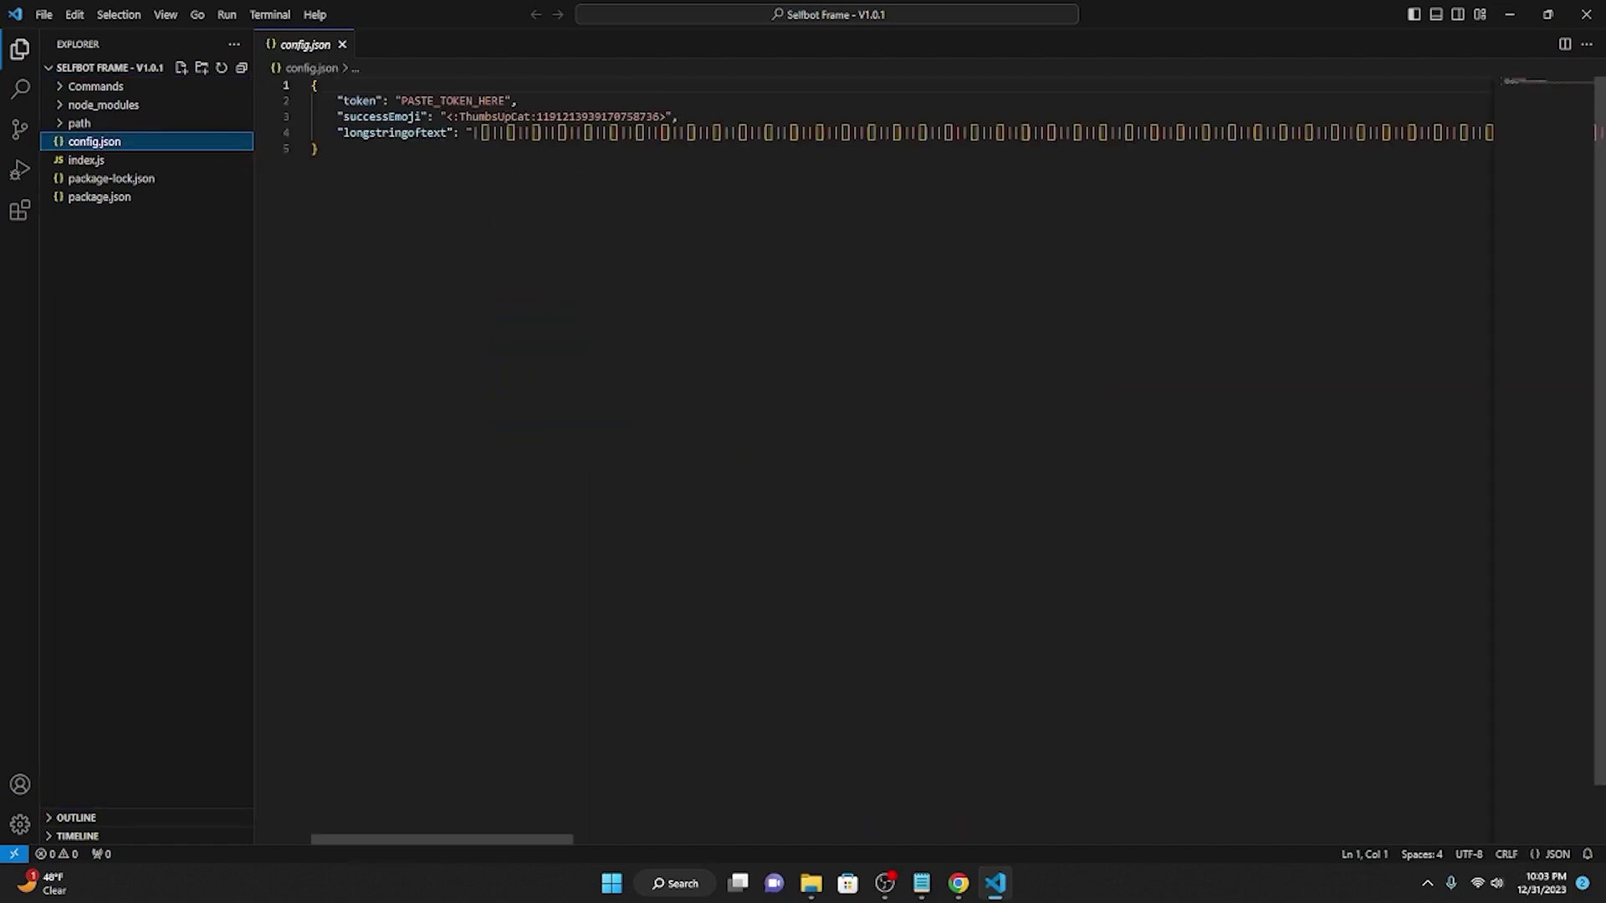
{"action": "key", "text": "alt+Tab"}
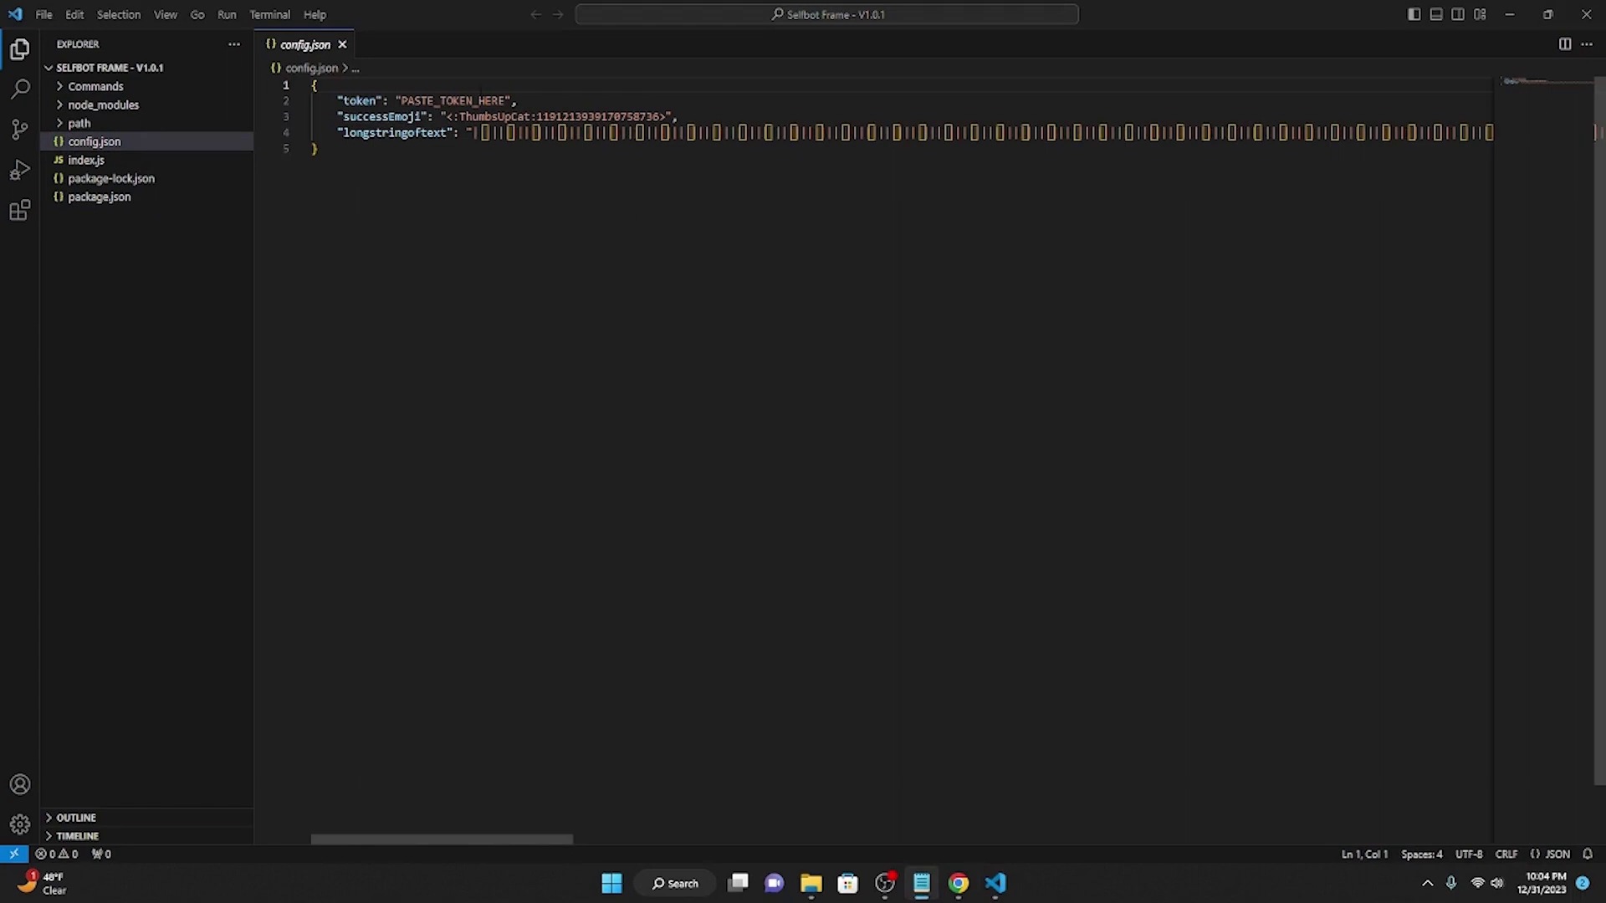
{"action": "key", "text": "alt+Tab"}
{"action": "left_click", "coordinate": [460, 101]}
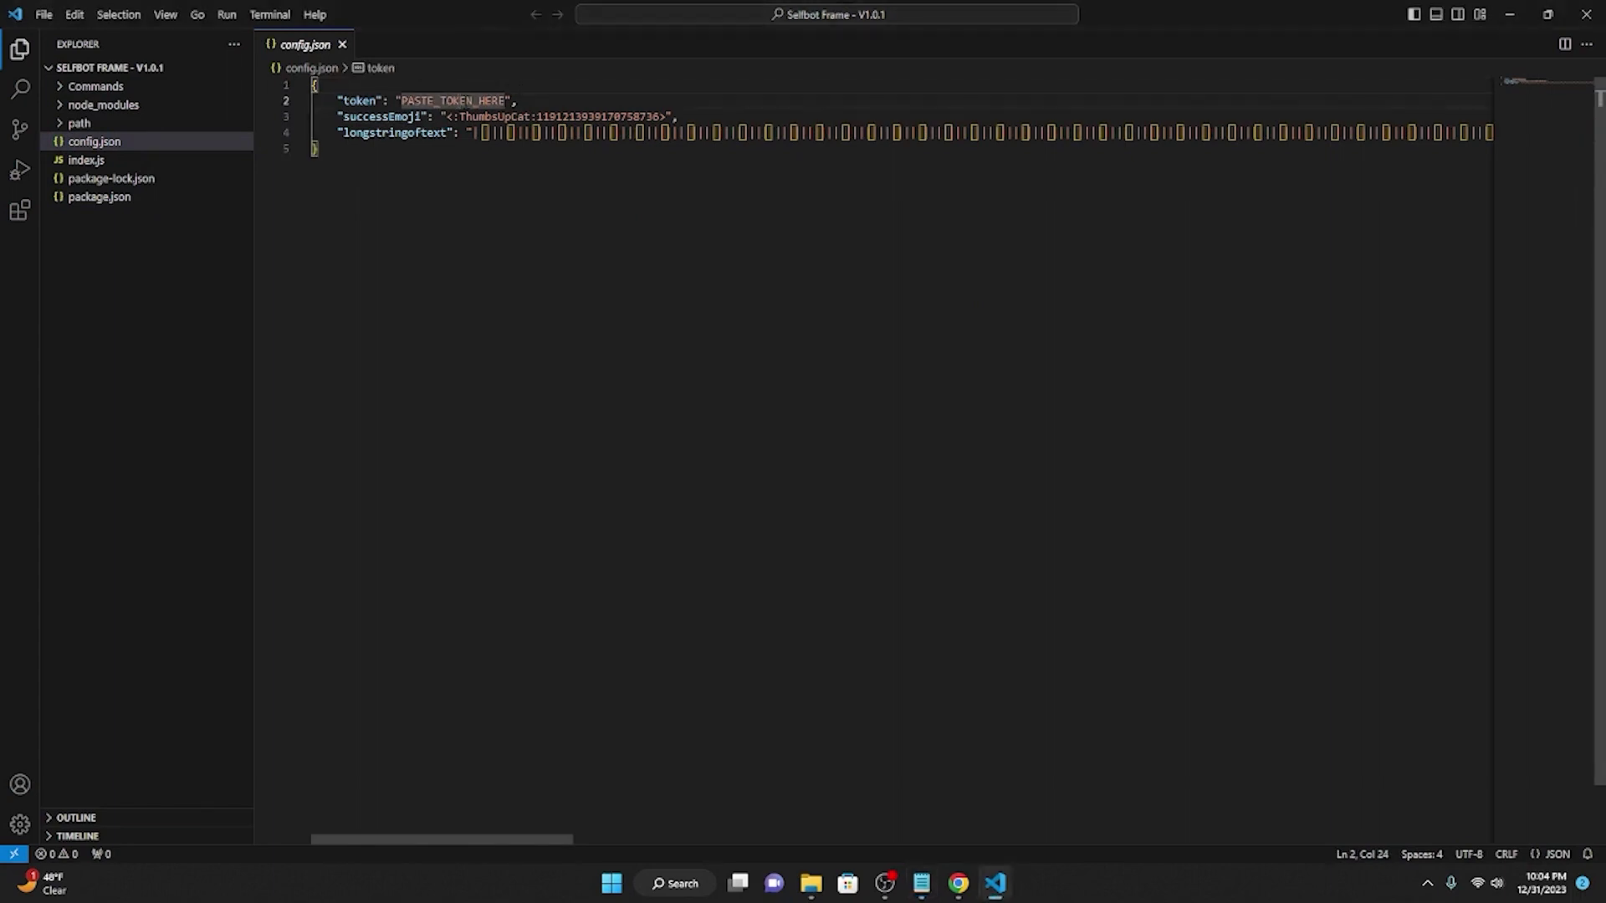
{"action": "double_click", "coordinate": [460, 101]}
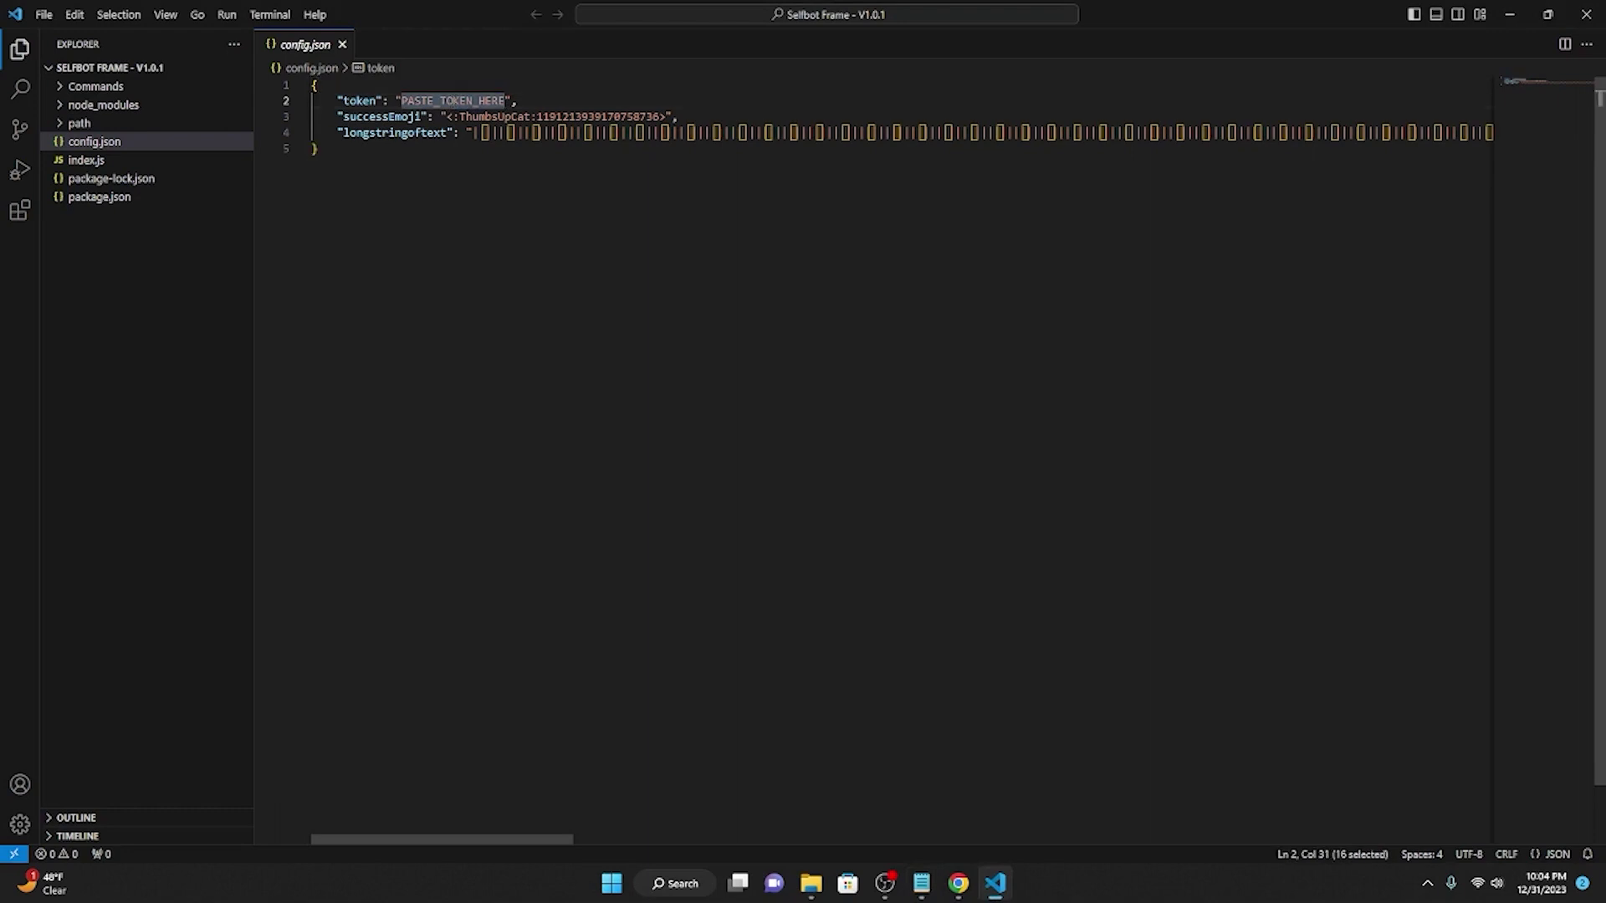
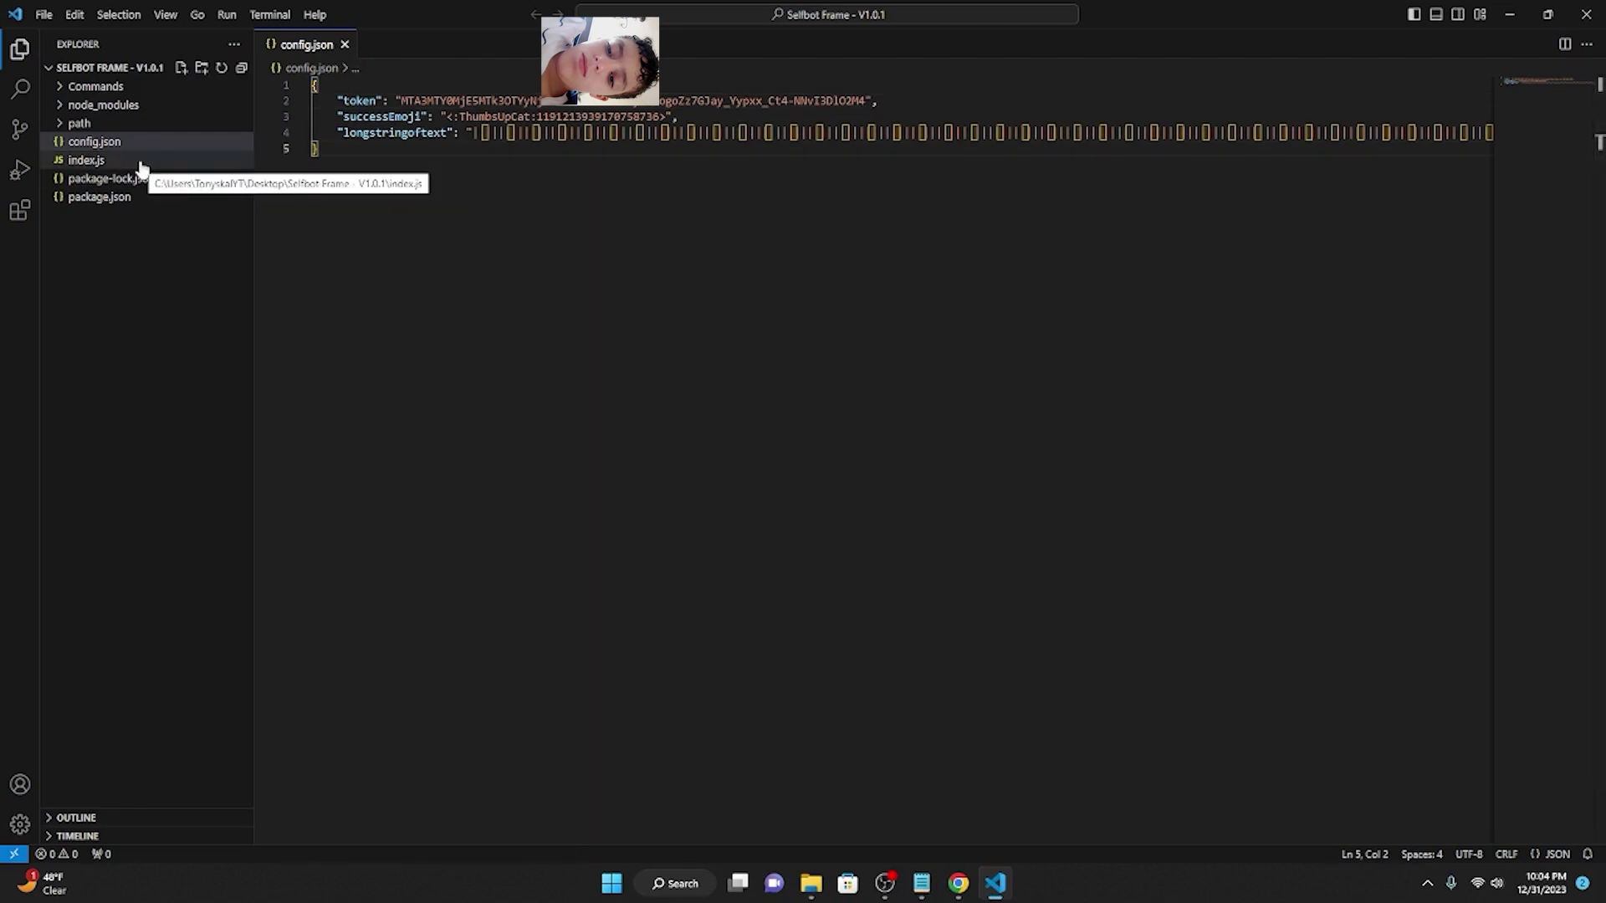
Open index.js in the editor and start a new PowerShell terminal in the project folder
{"action": "left_click", "coordinate": [138, 160]}
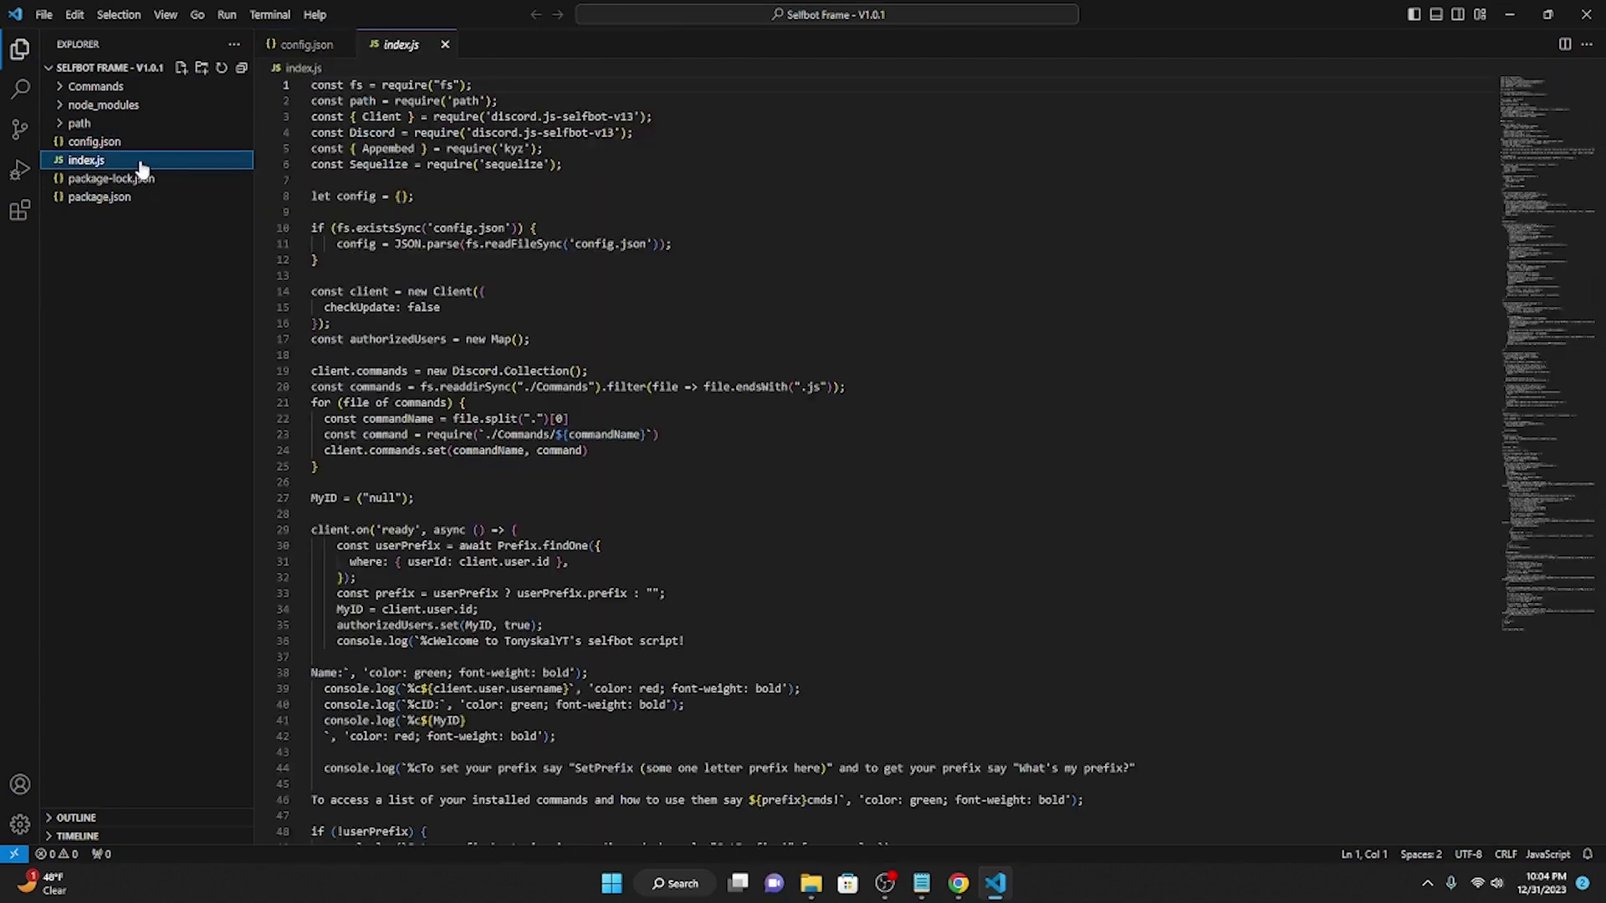
{"action": "left_click", "coordinate": [270, 15]}
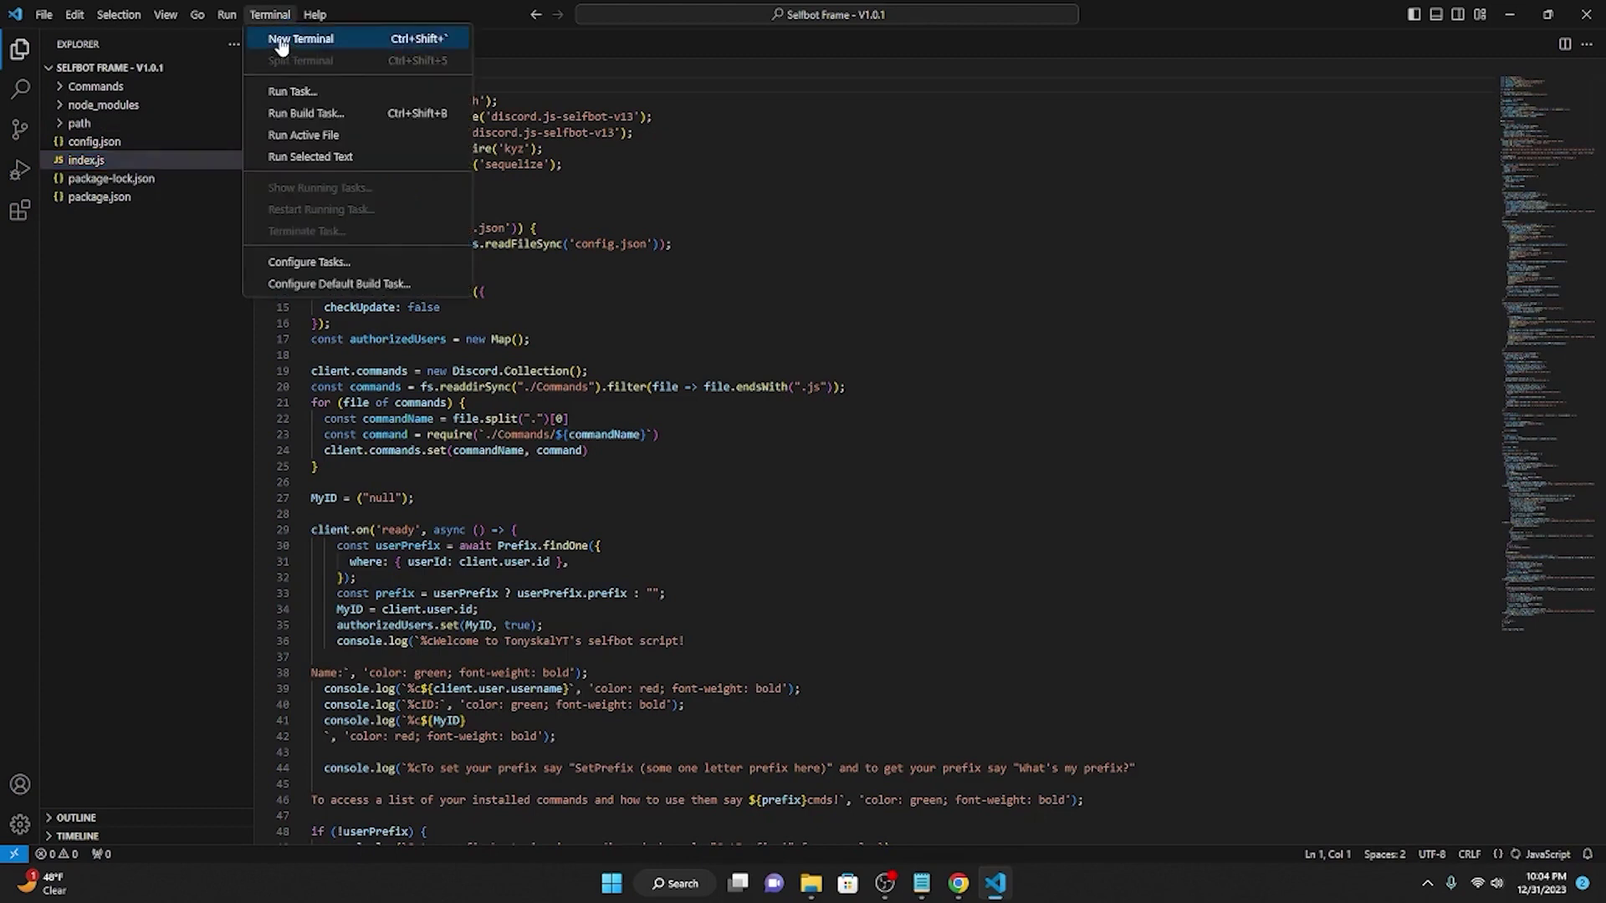
{"action": "left_click", "coordinate": [292, 53]}
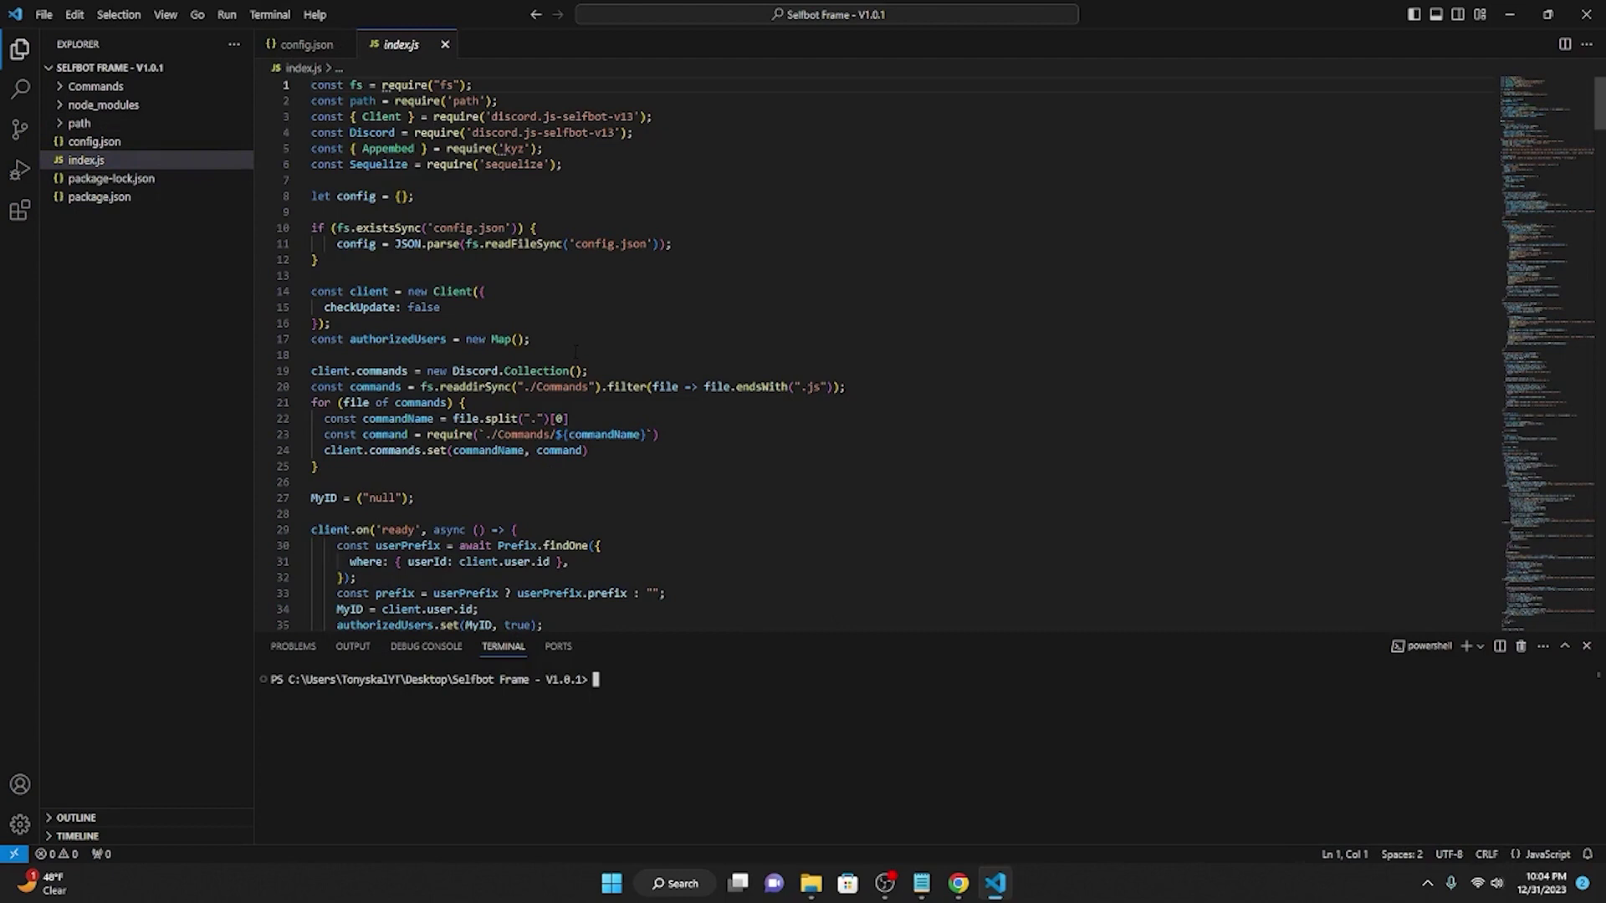
Launch index.js under the Node.js debugger via Run > Start Debugging
{"action": "left_click", "coordinate": [227, 14]}
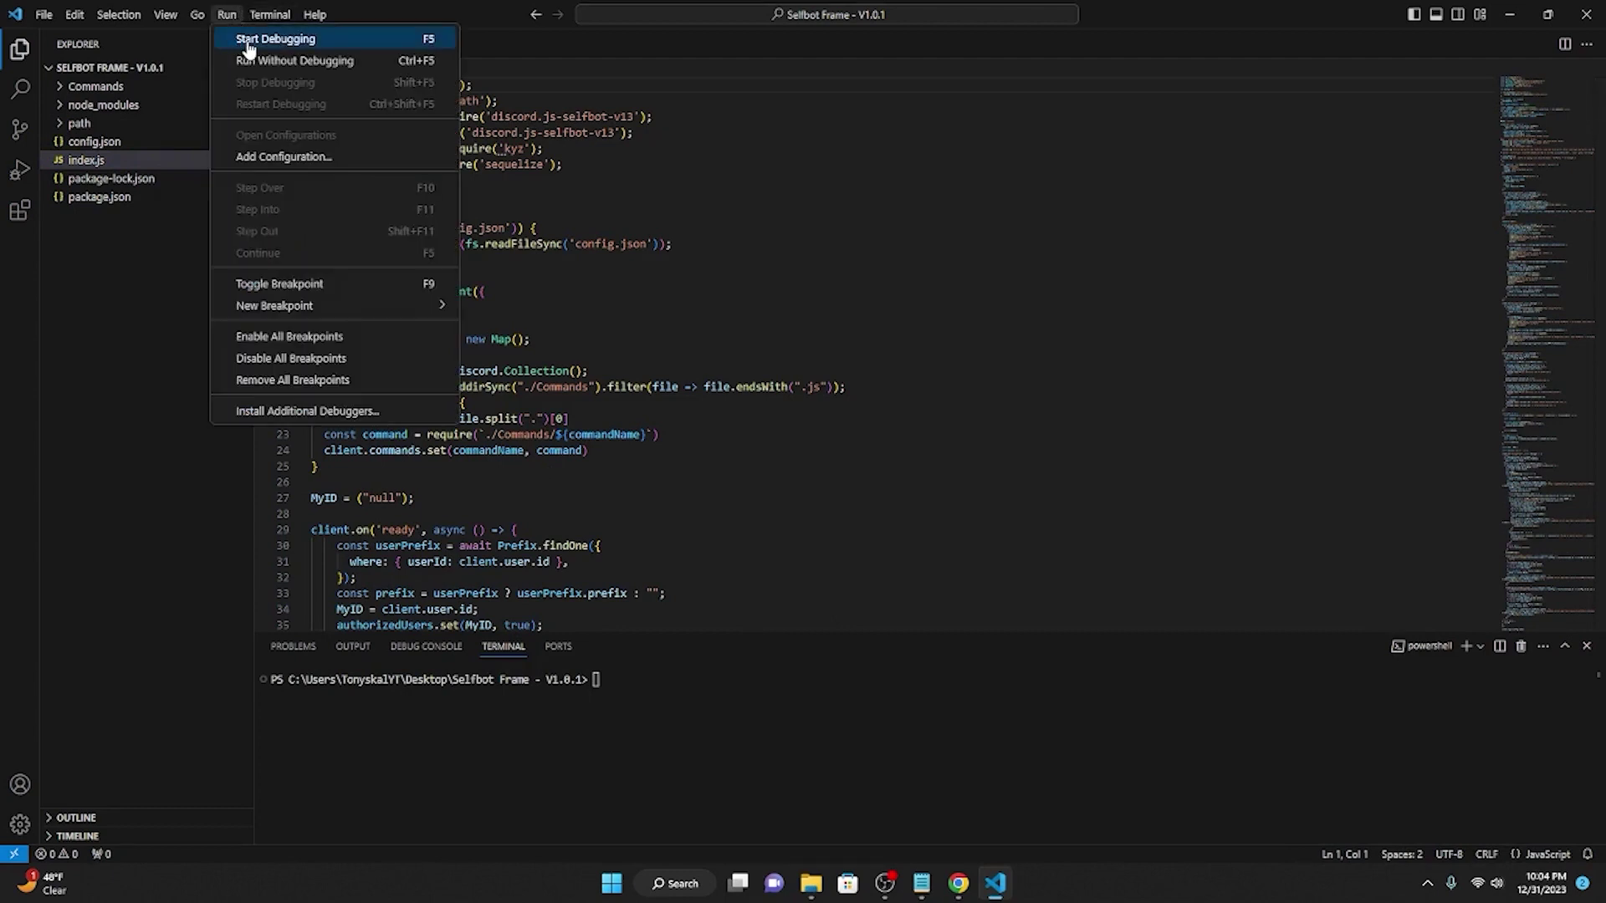
{"action": "left_click", "coordinate": [248, 43]}
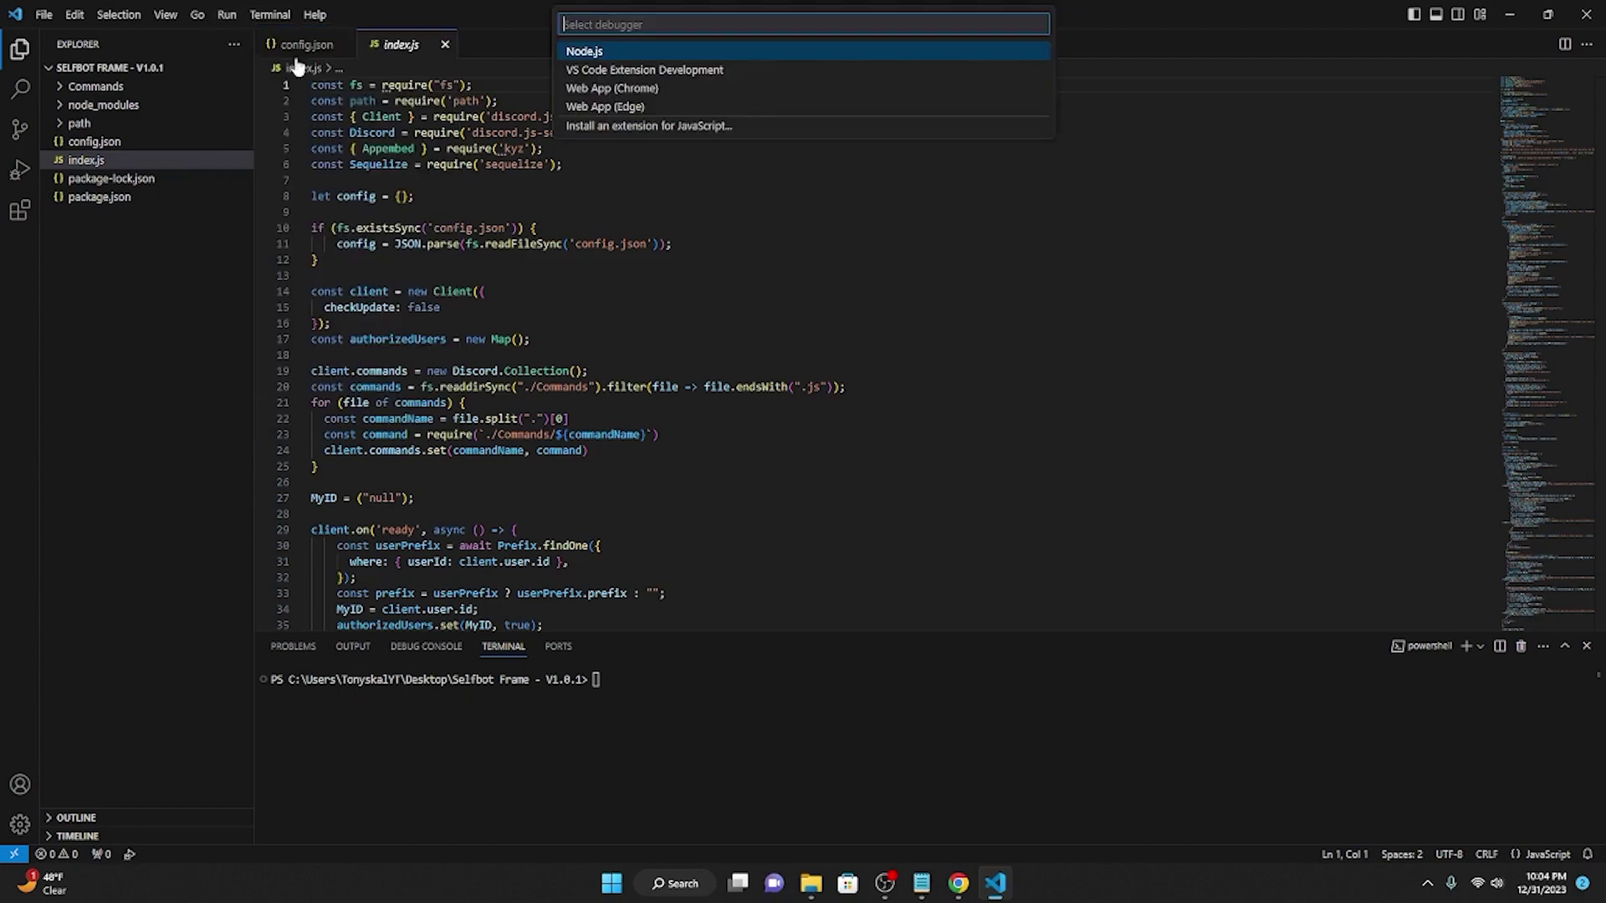
{"action": "left_click", "coordinate": [619, 59]}
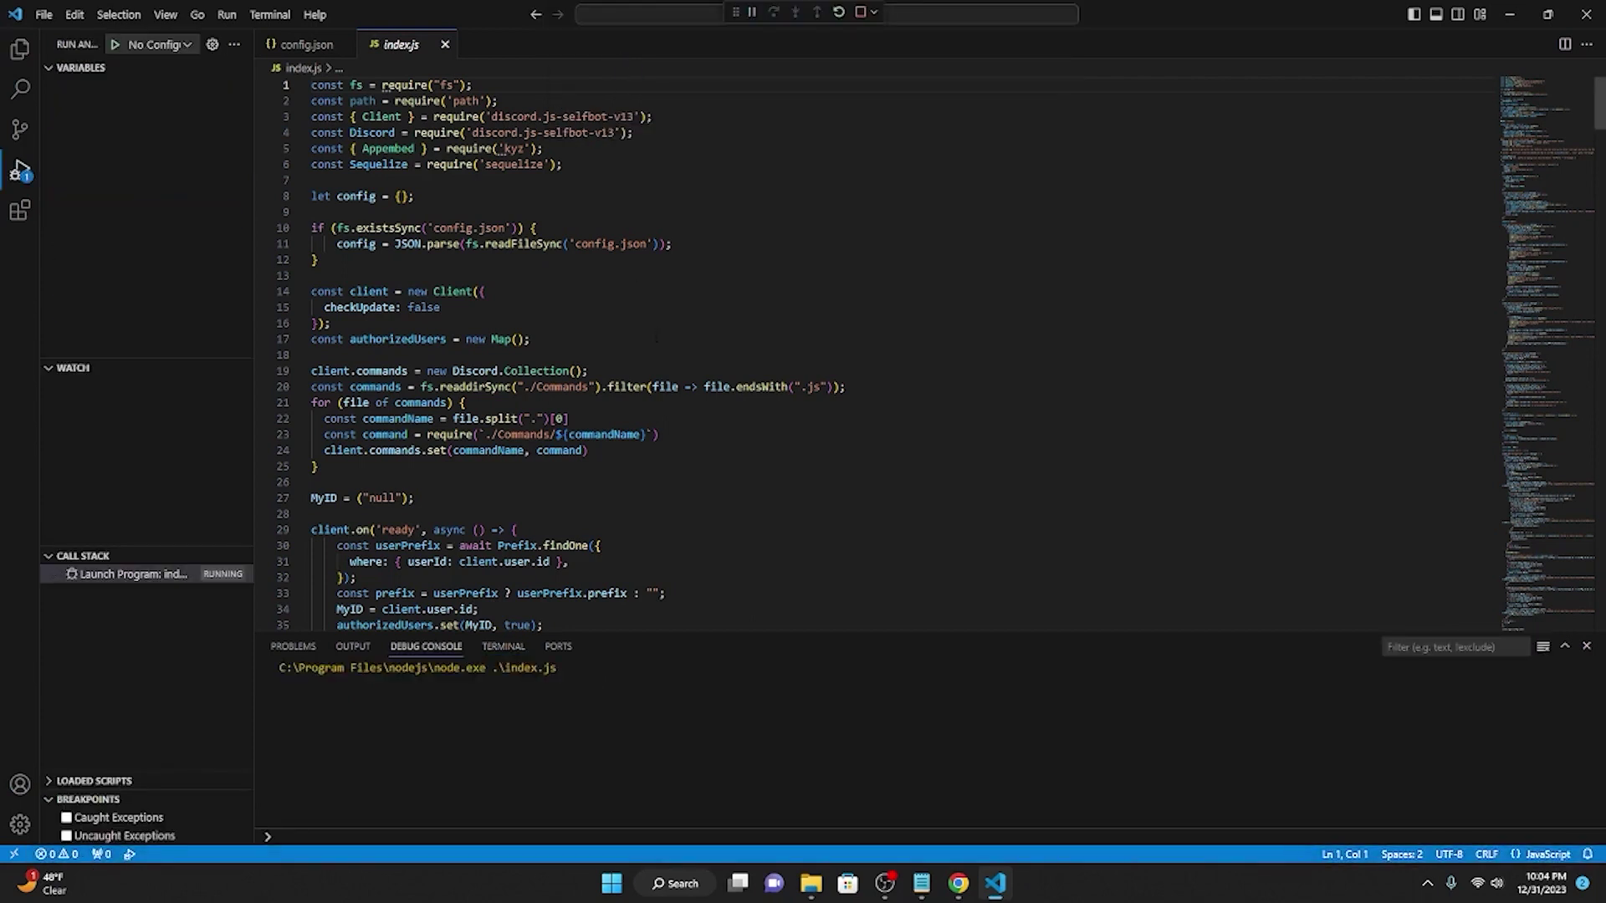
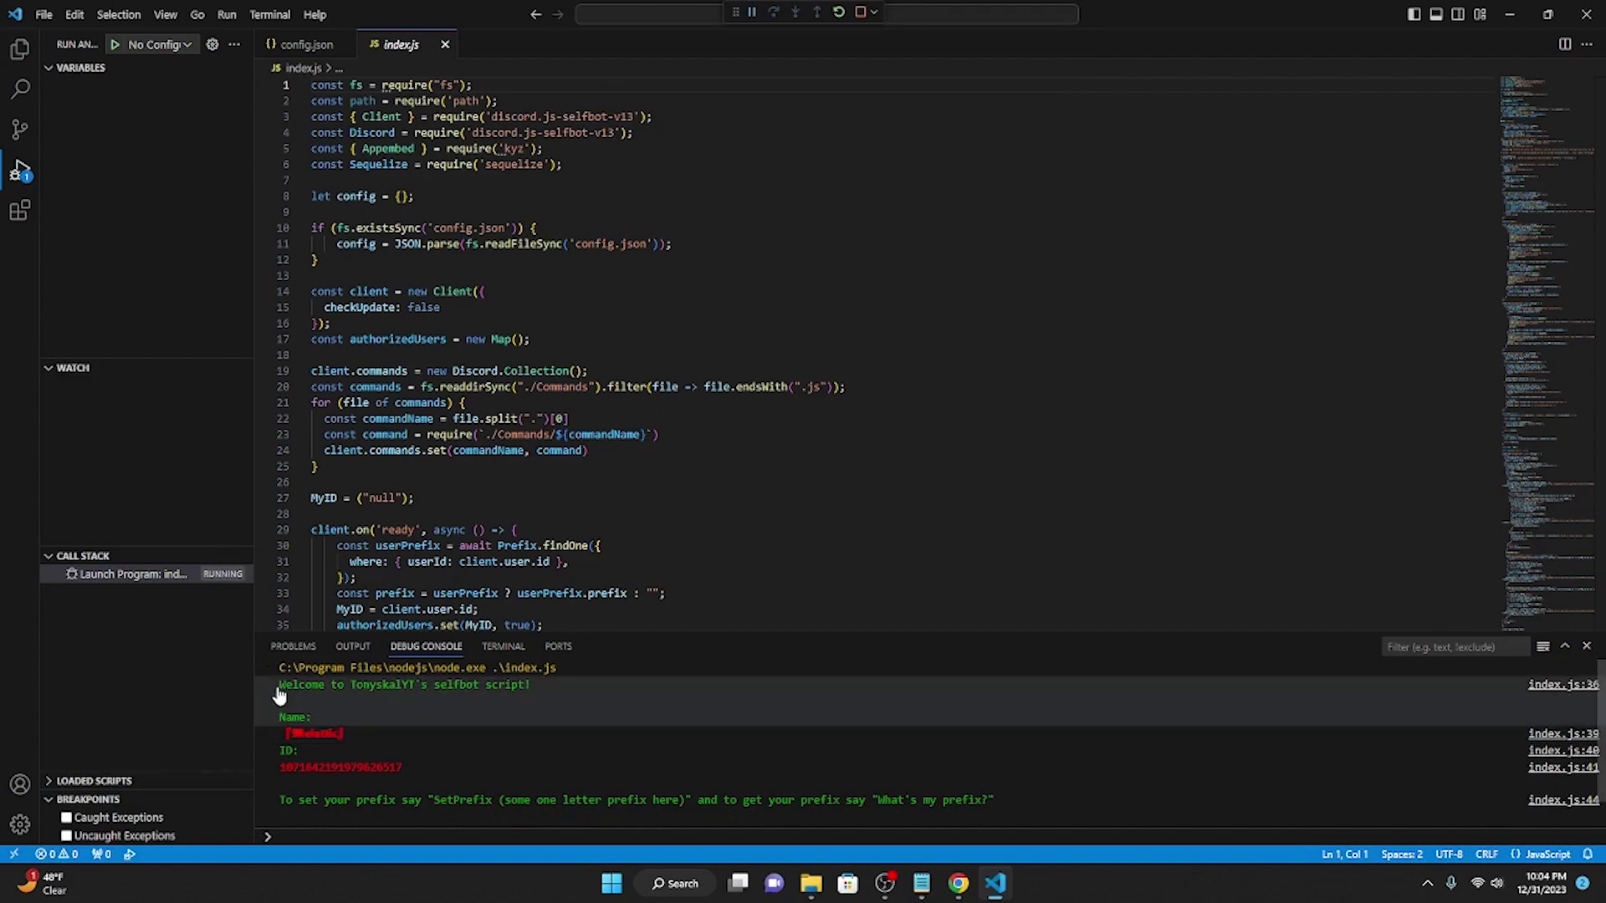
{"action": "scroll", "coordinate": [341, 752], "scroll_direction": "down", "scroll_amount": 1}
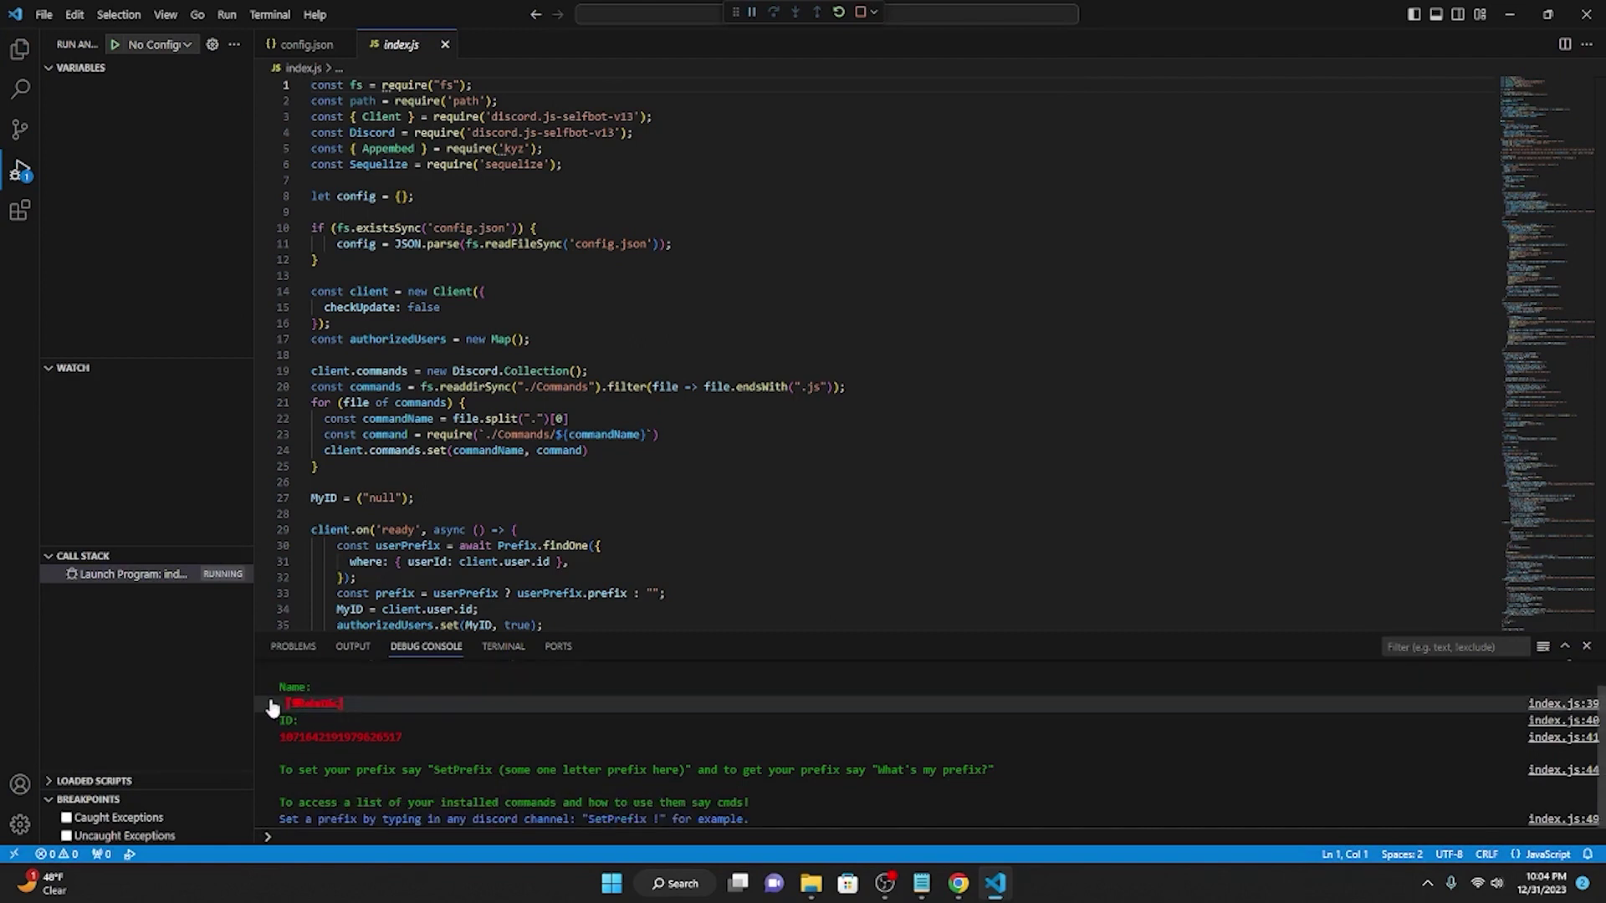
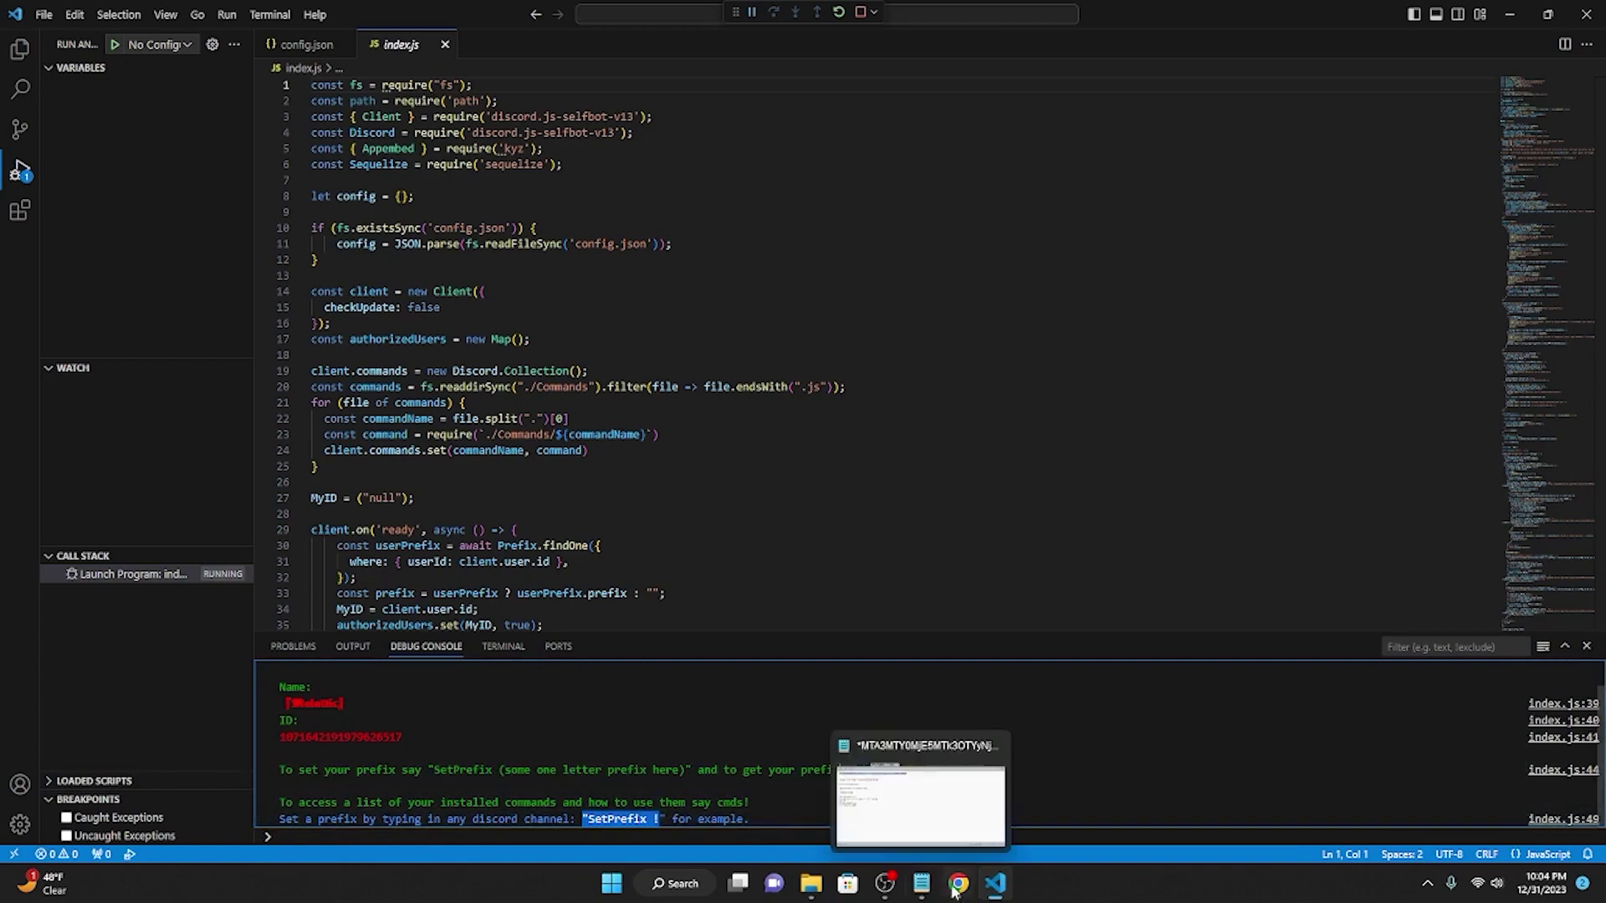
Bring Chrome forward and open Discord's Friends page while the selfbot keeps running
{"action": "left_click", "coordinate": [958, 884]}
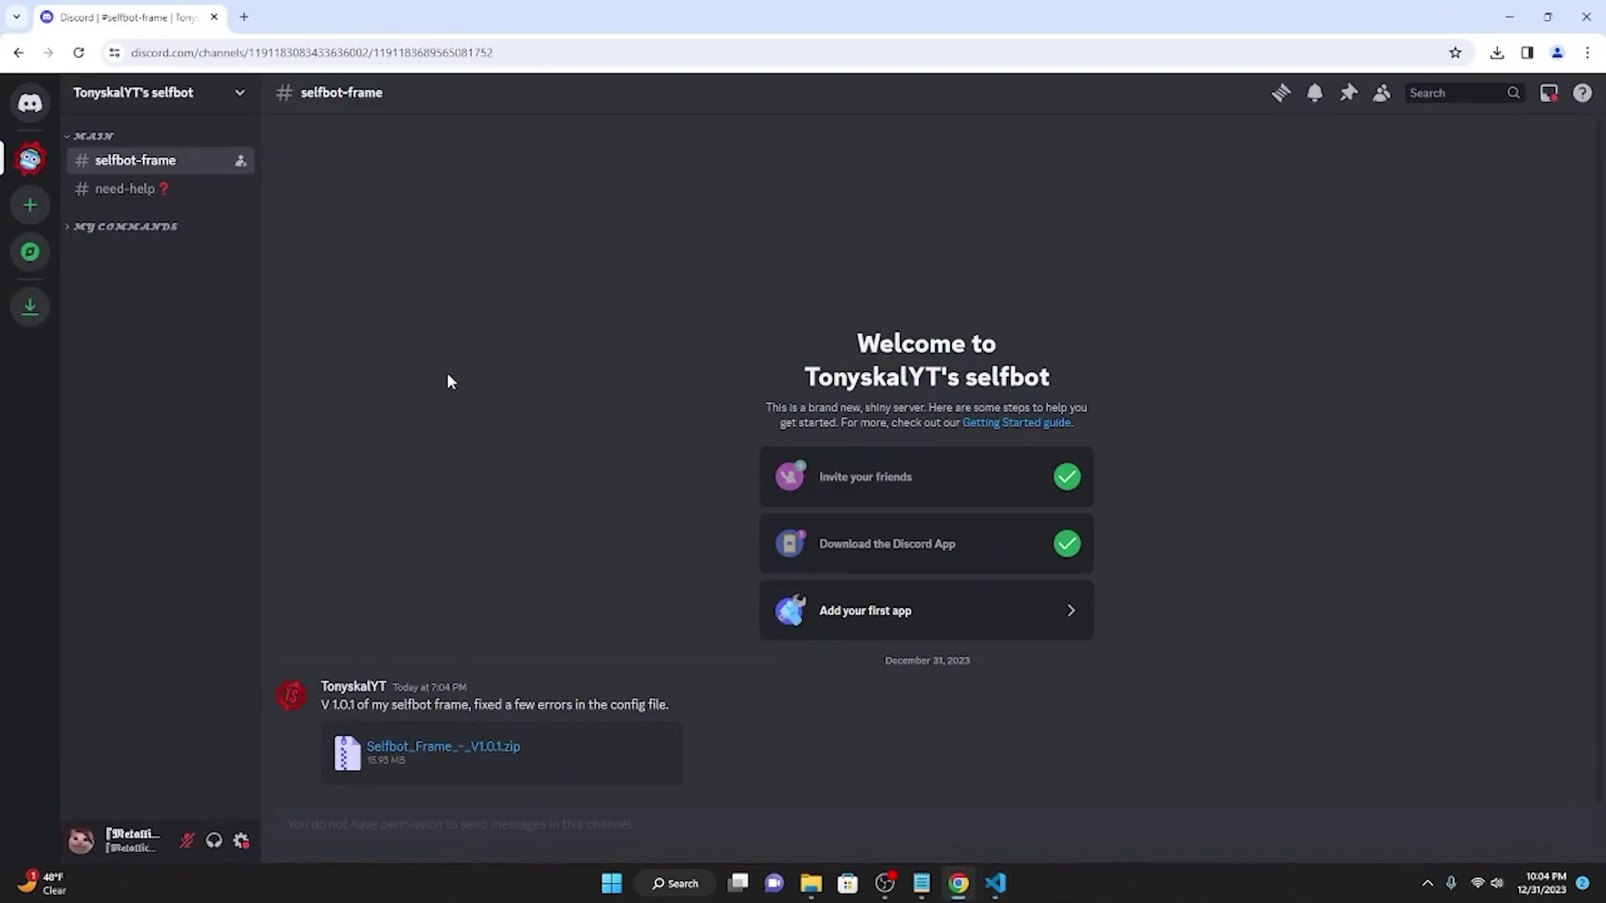
{"action": "left_click", "coordinate": [32, 102]}
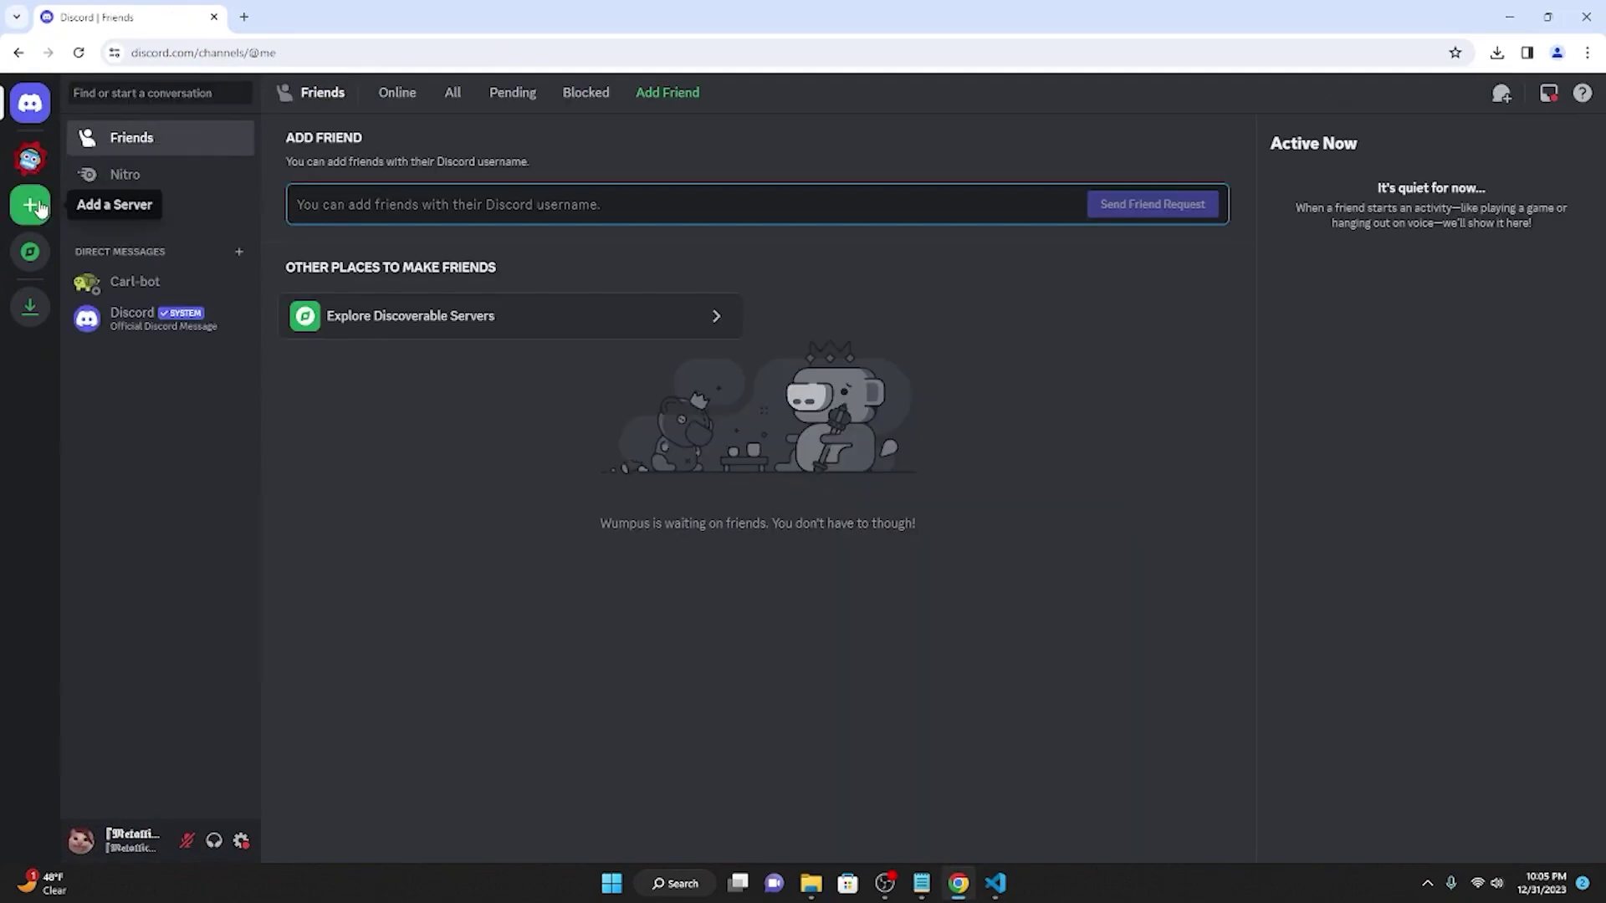
Create a new Discord server from scratch, set up for me and my friends
{"action": "left_click", "coordinate": [40, 208]}
{"action": "left_click", "coordinate": [692, 364]}
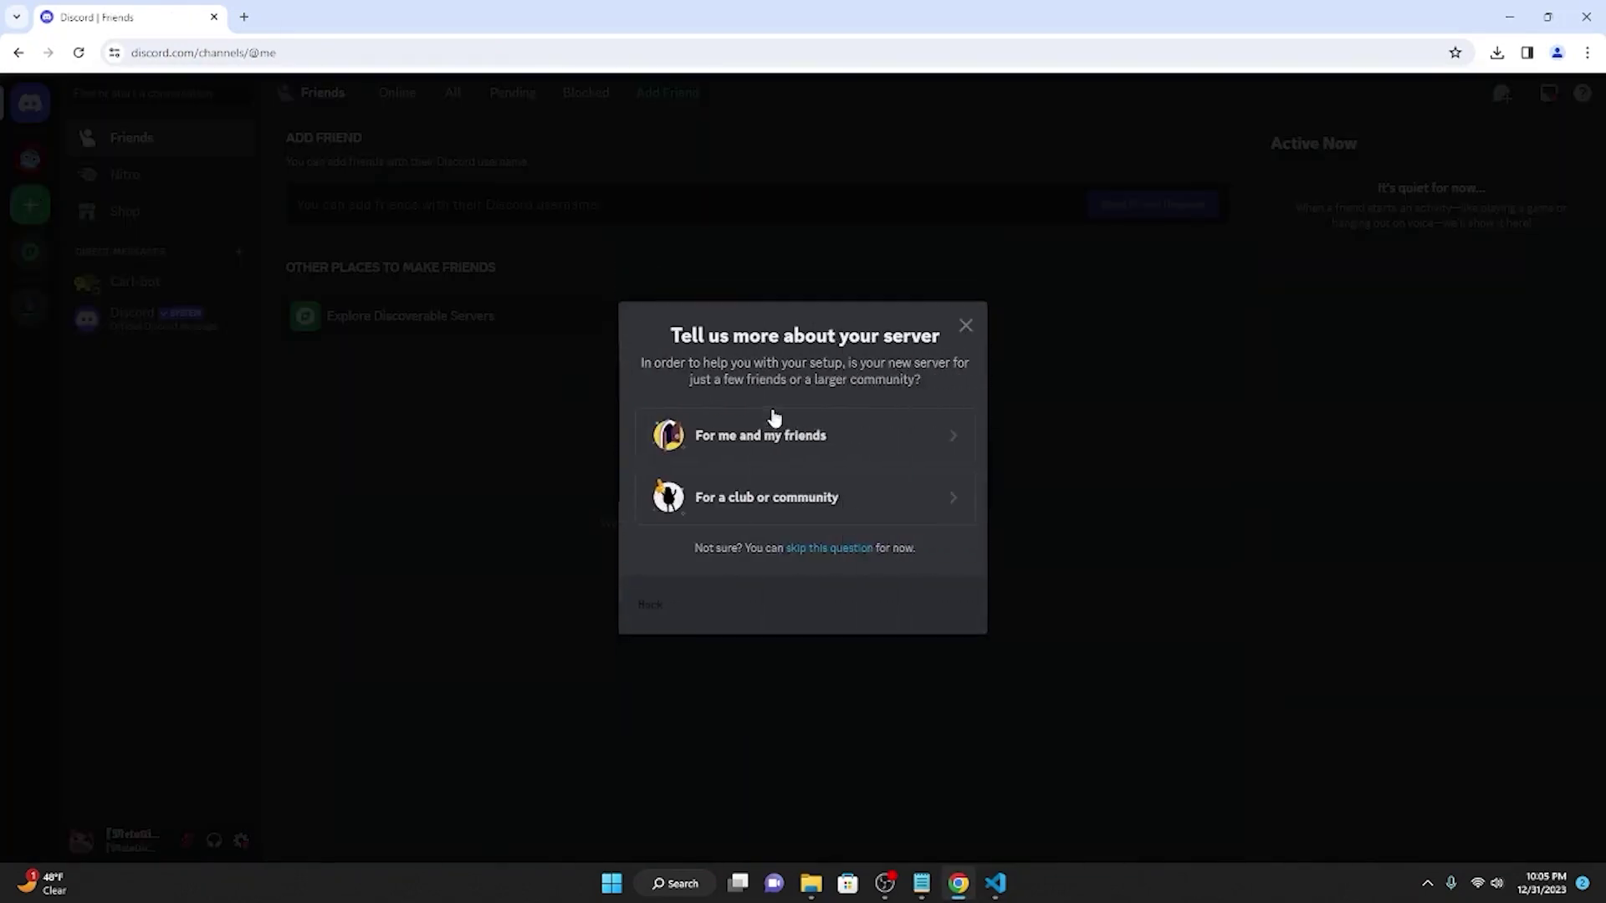
{"action": "left_click", "coordinate": [773, 430]}
{"action": "left_click", "coordinate": [920, 614]}
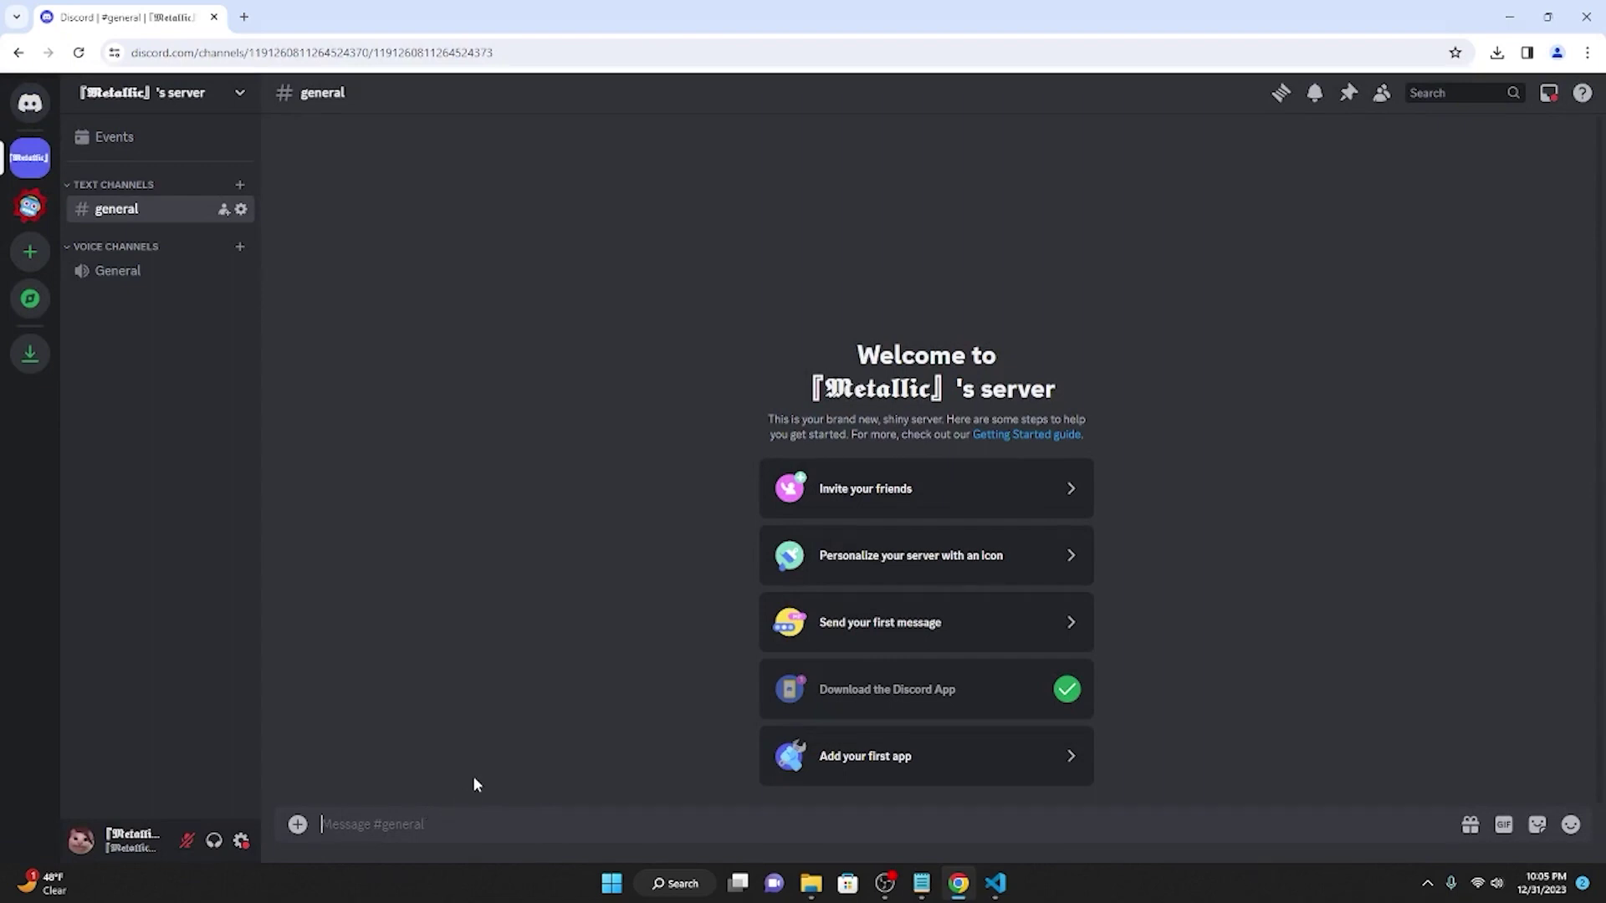
Send 'SetPrefix ~' in #general so the selfbot confirms the ~ prefix
{"action": "type", "text": "SetPrefix"}
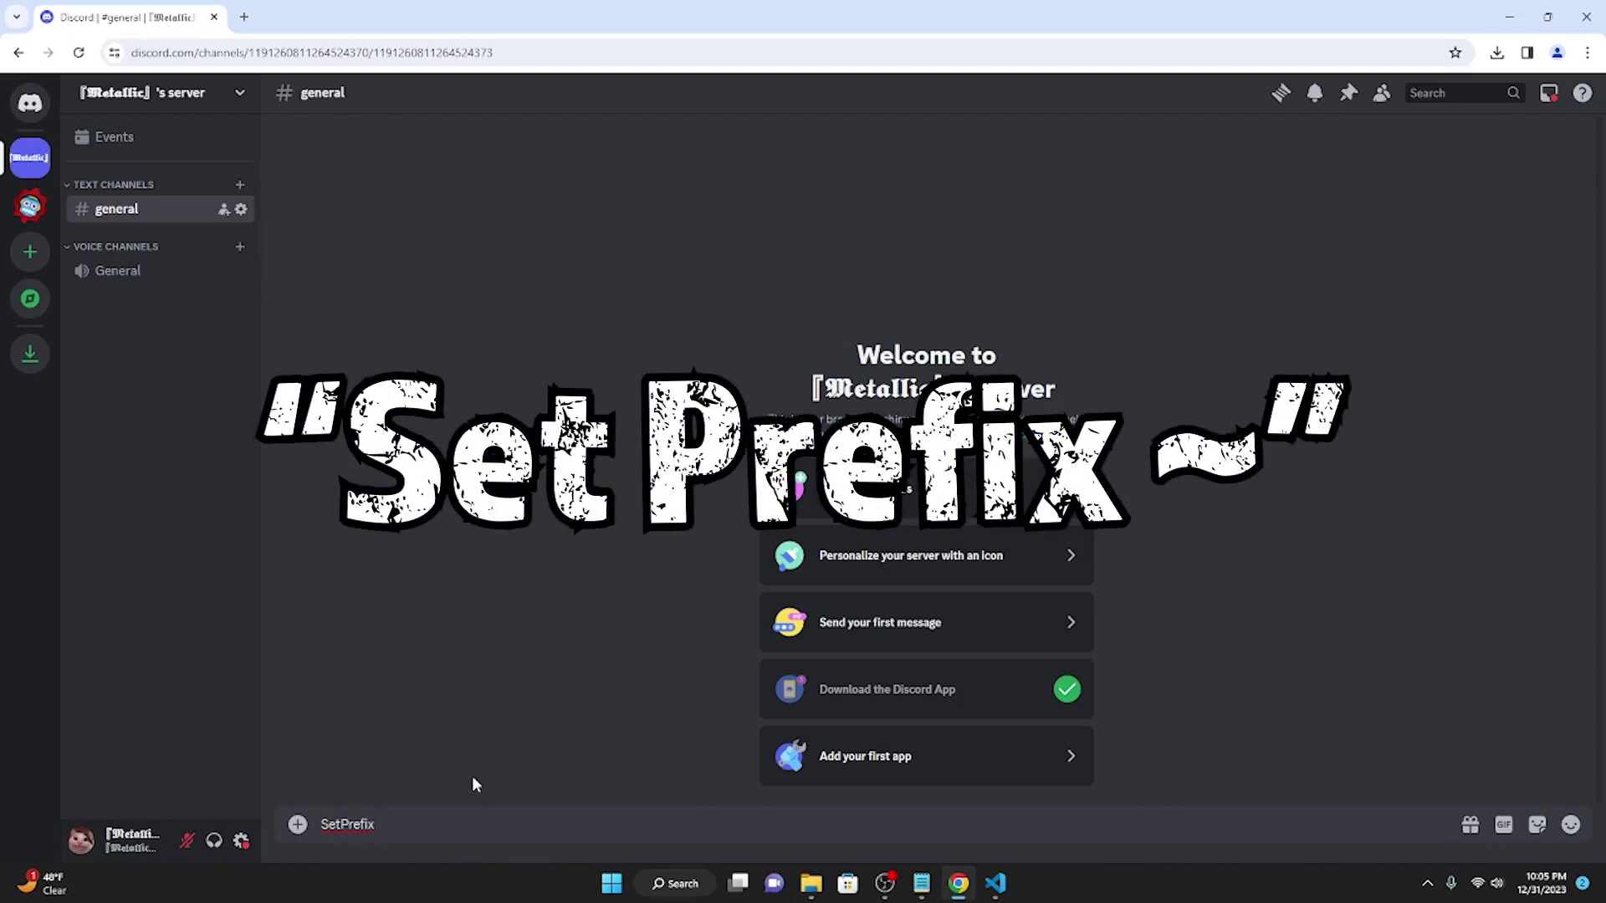
{"action": "type", "text": " ?"}
{"action": "left_click_drag", "start_coordinate": [419, 822], "coordinate": [321, 823]}
{"action": "left_click", "coordinate": [498, 840]}
{"action": "key", "text": "Return"}
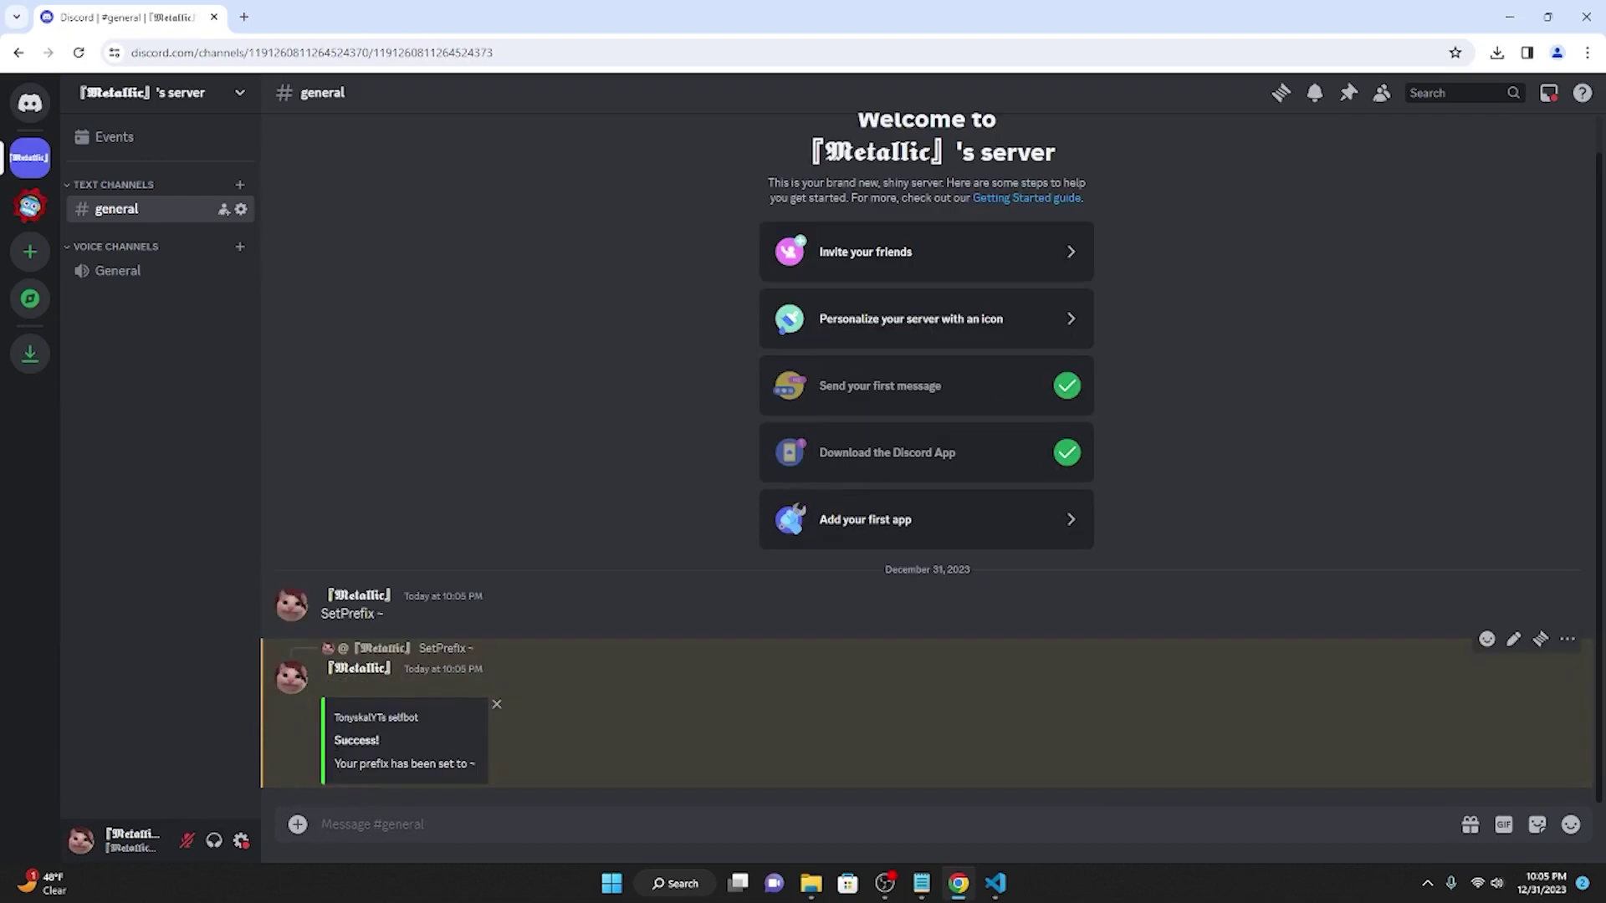
{"action": "left_click", "coordinate": [631, 773]}
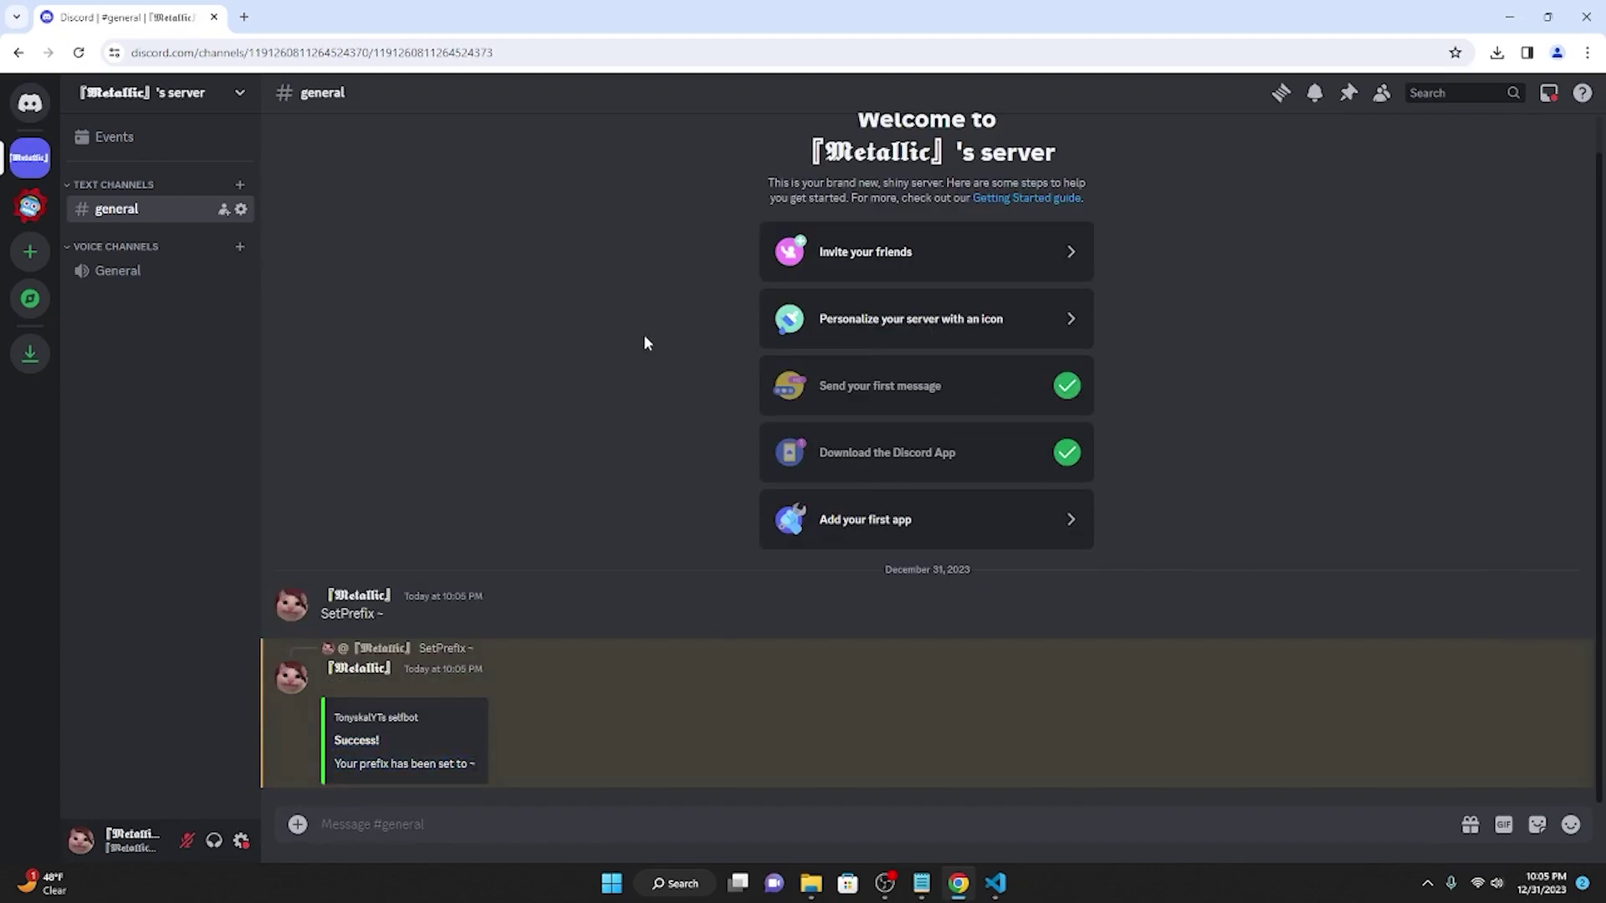
In VS Code, show the Explorer with the Commands folder's files expanded
{"action": "left_click", "coordinate": [994, 883]}
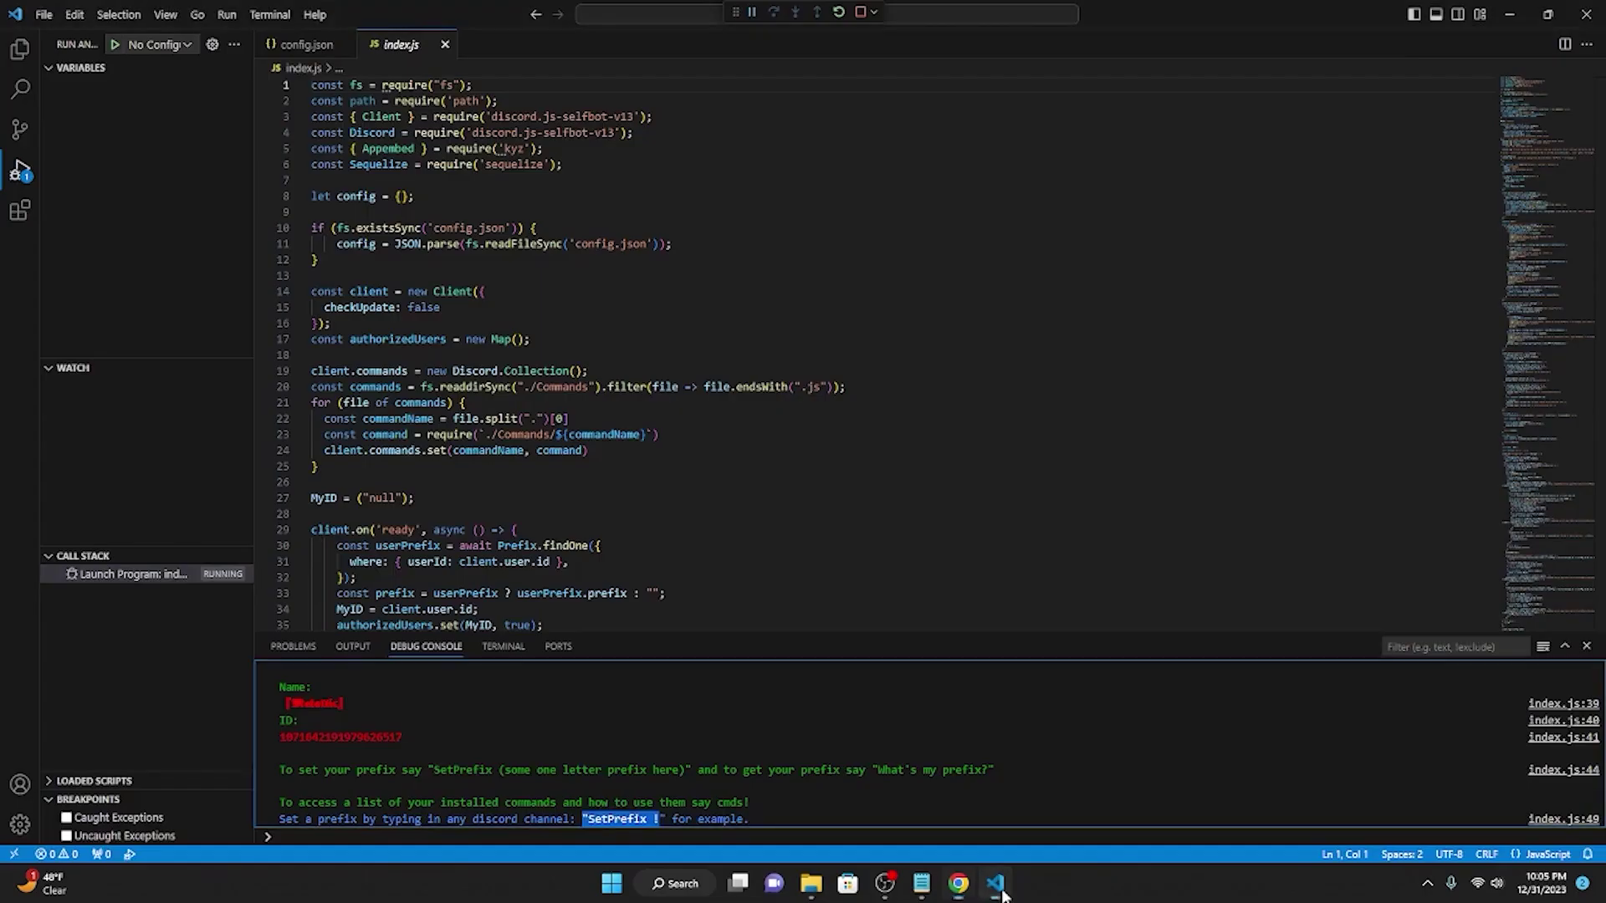
{"action": "left_click", "coordinate": [21, 52]}
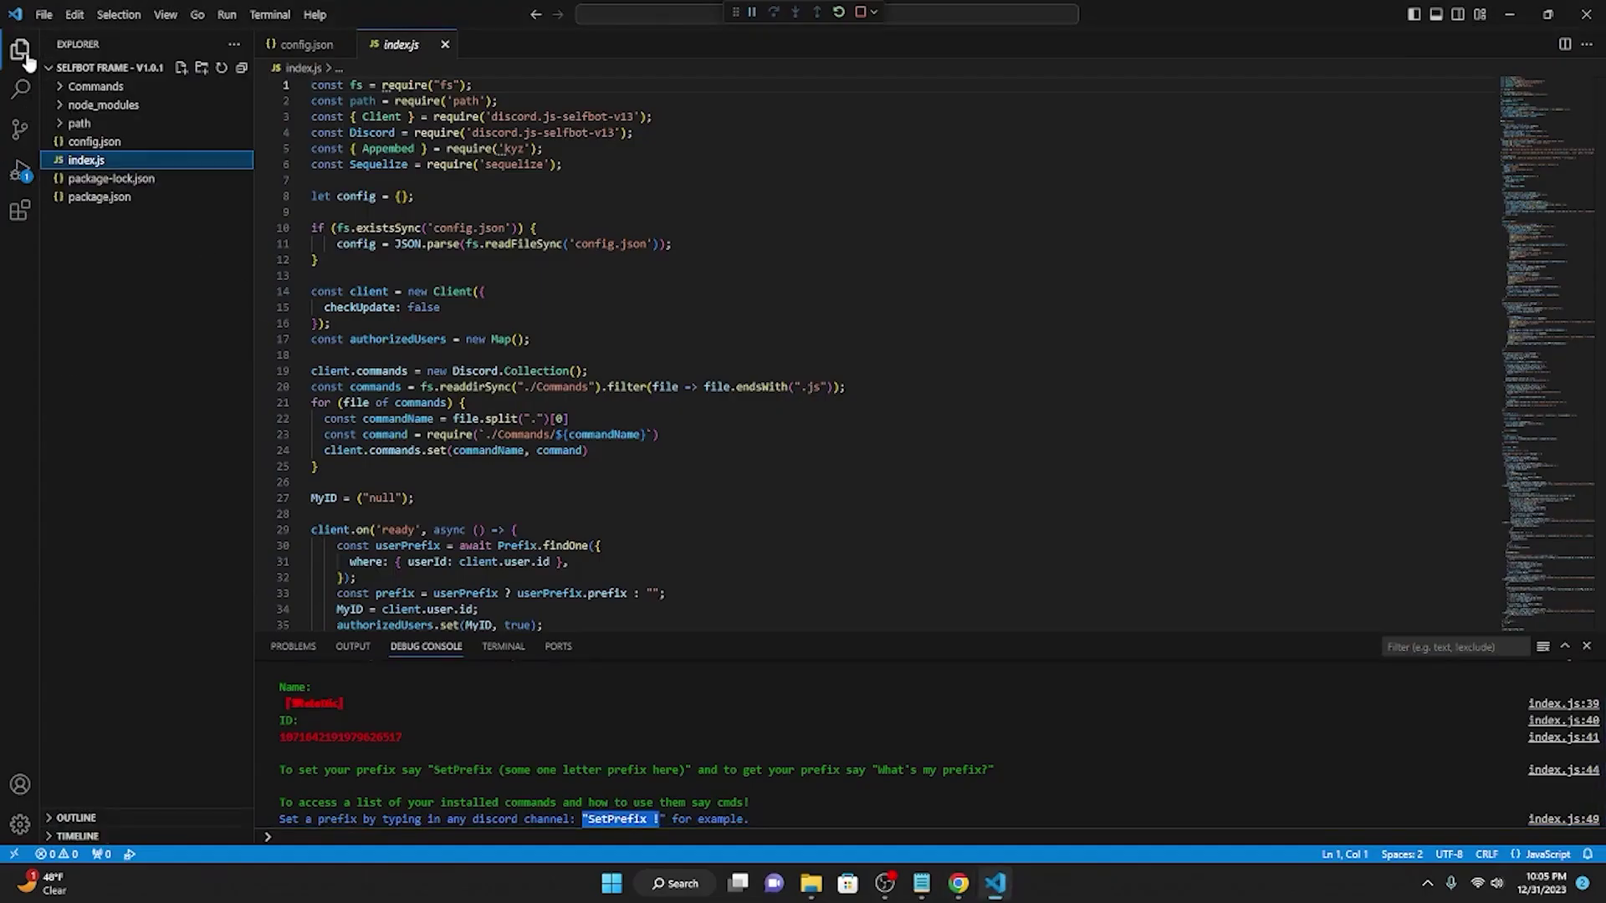
{"action": "left_click", "coordinate": [97, 87]}
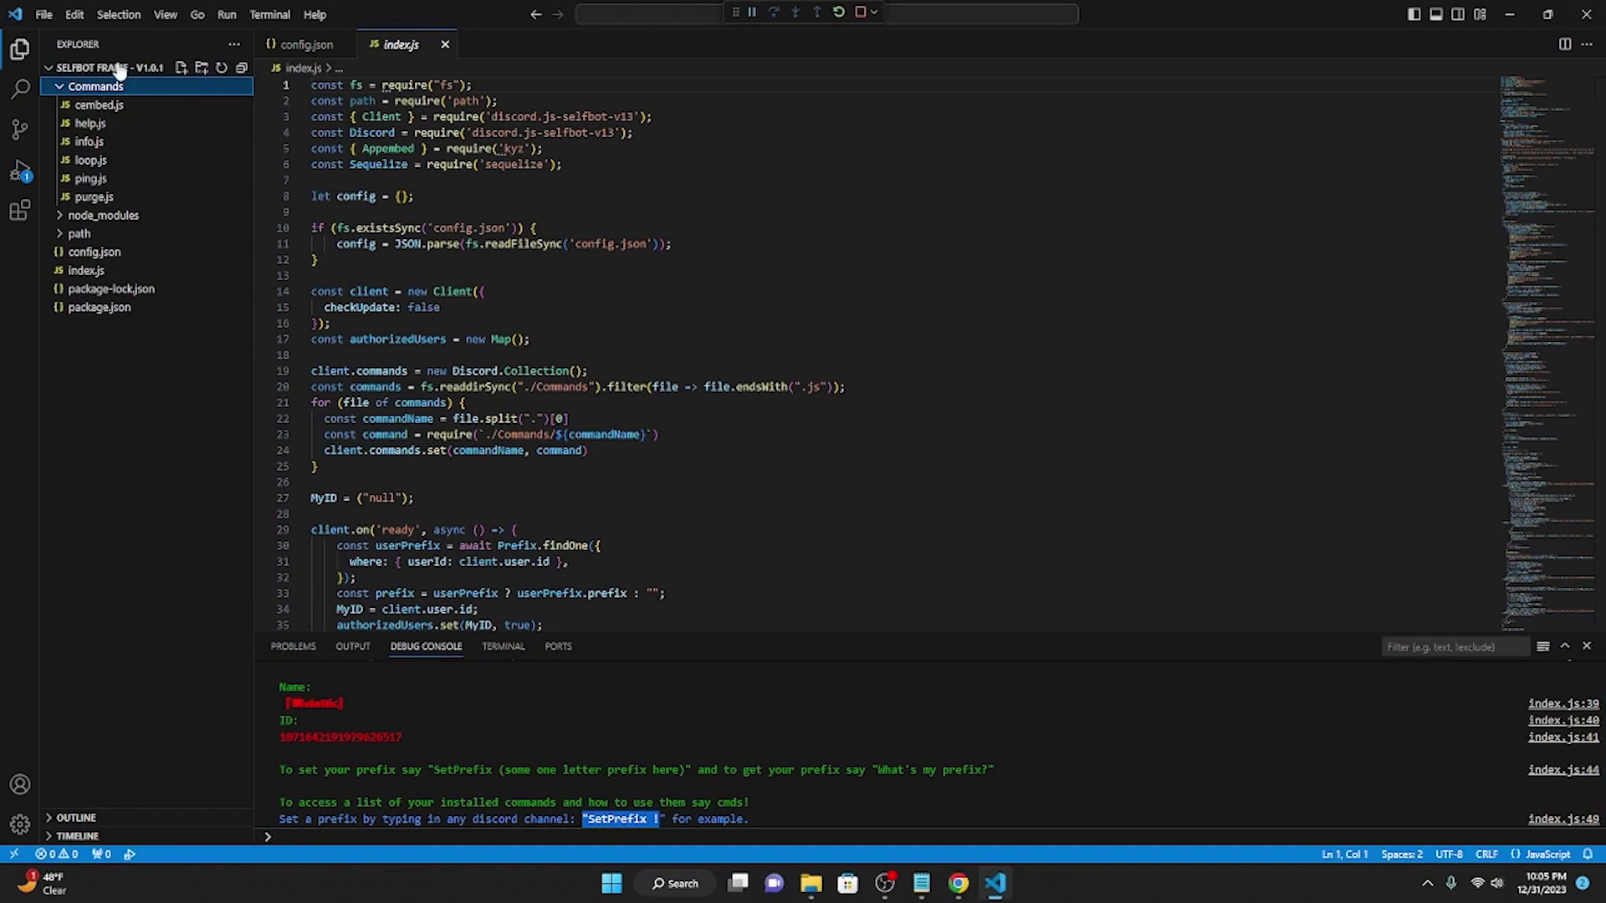